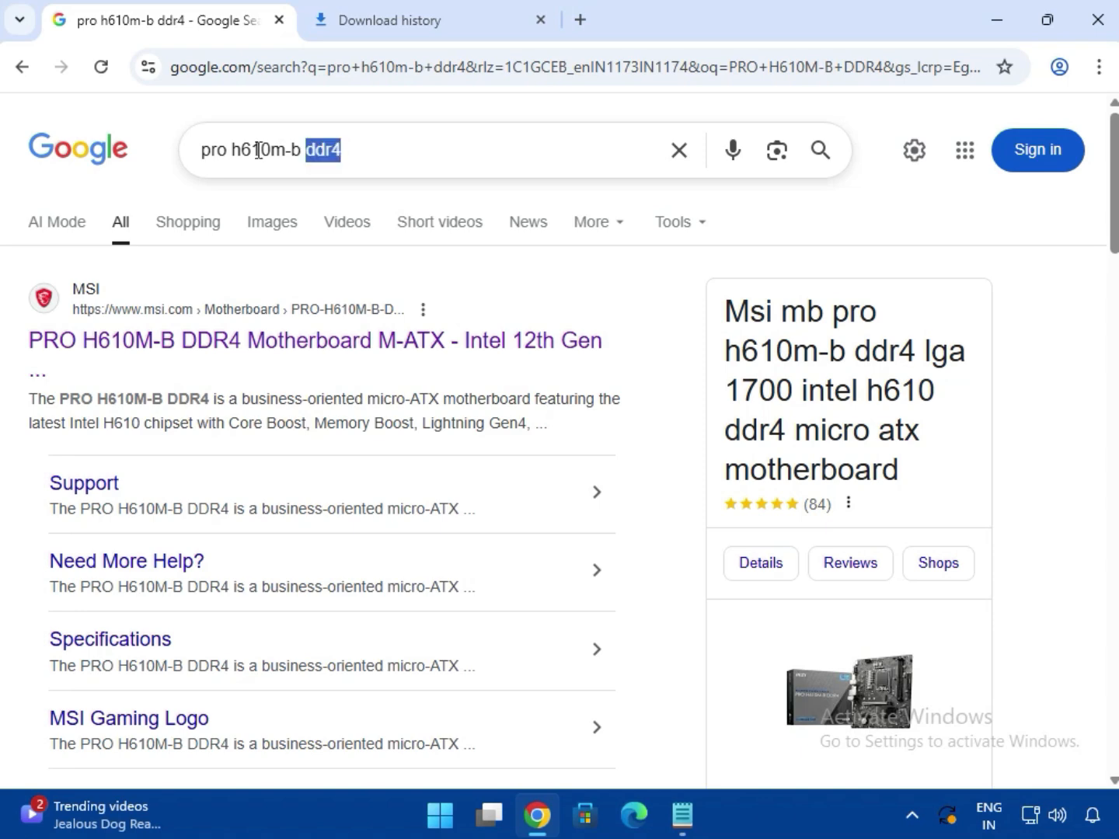
Step: Open MSI's PRO H610M-B DDR4 product page from the search results and go to its support page
left_click(1069, 334)
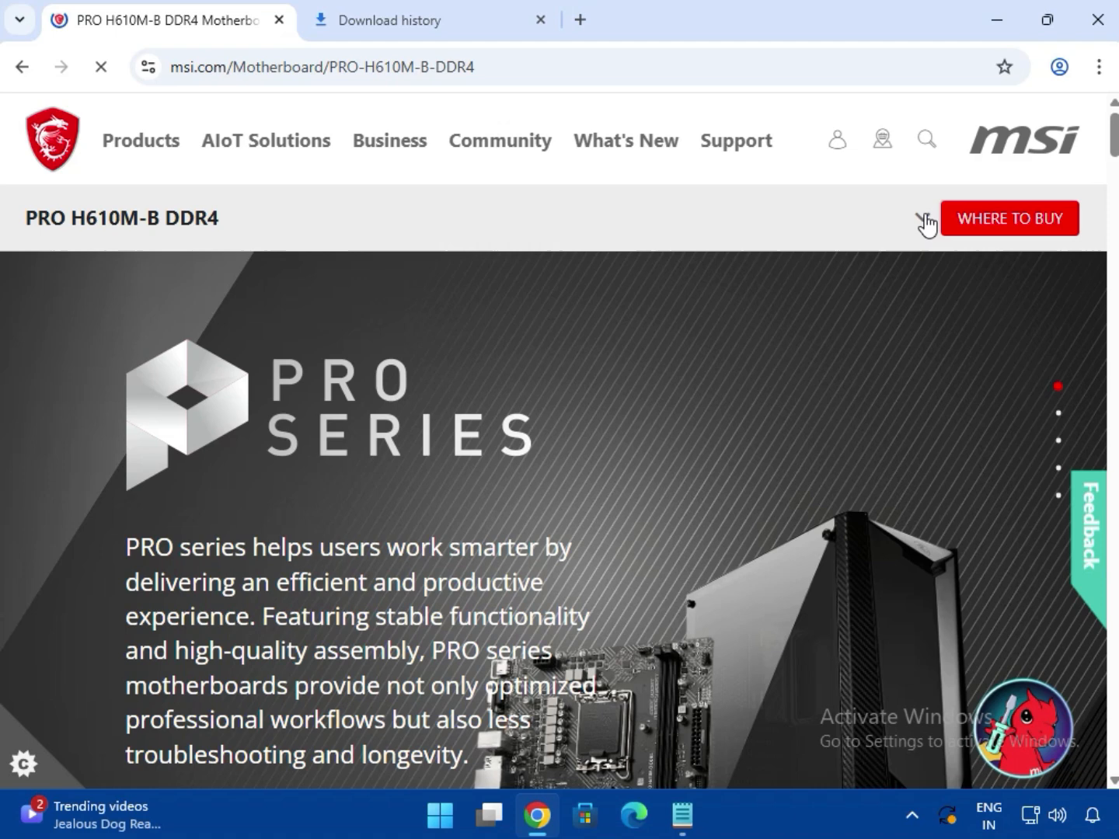
left_click(922, 218)
left_click(521, 294)
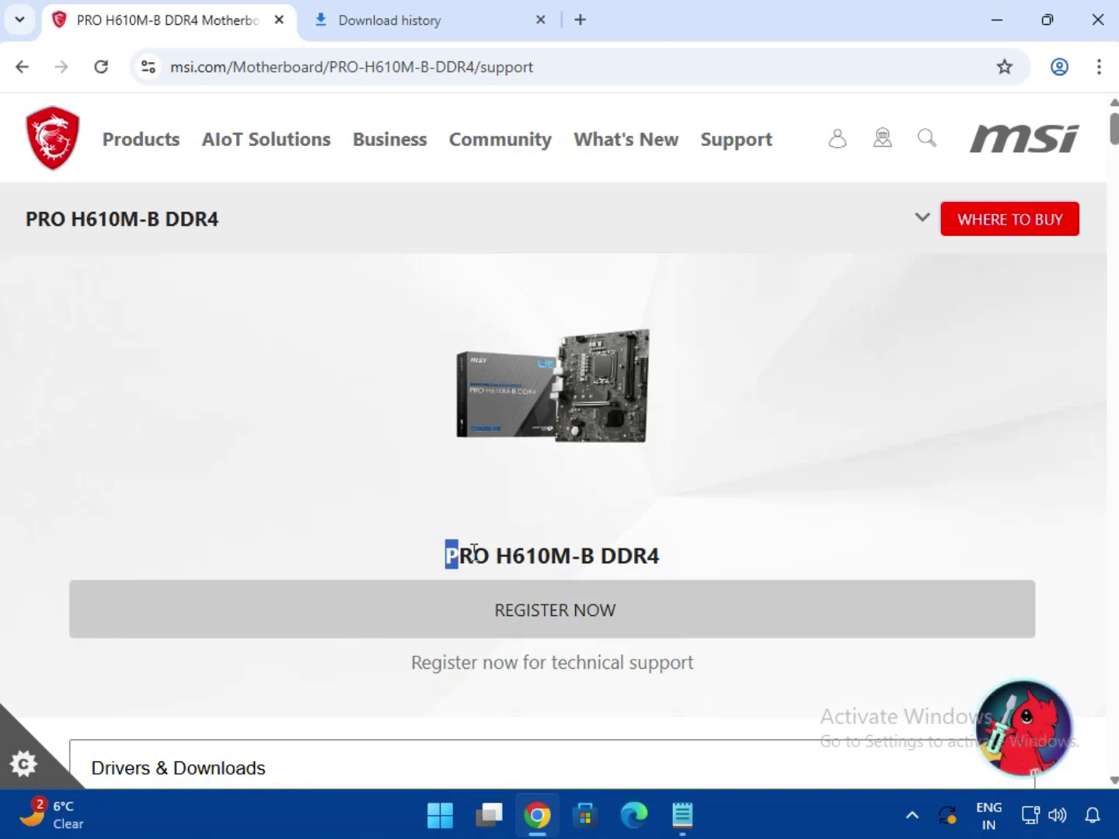
left_click_drag(472, 549, 765, 525)
Step: Show the motherboard's Driver downloads for Win11 64 and dismiss the EZ PC Builder chat message
scroll(699, 497, "down", 5)
left_click(233, 423)
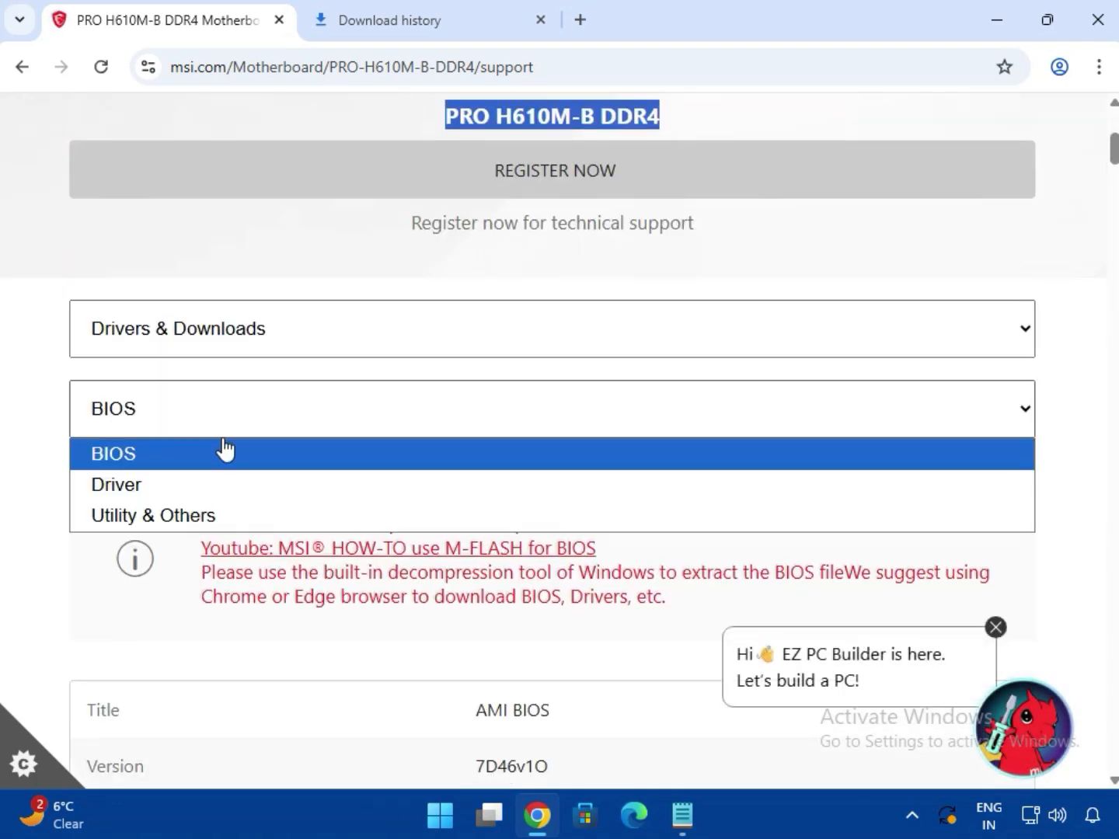
left_click(213, 488)
scroll(432, 451, "down", 3)
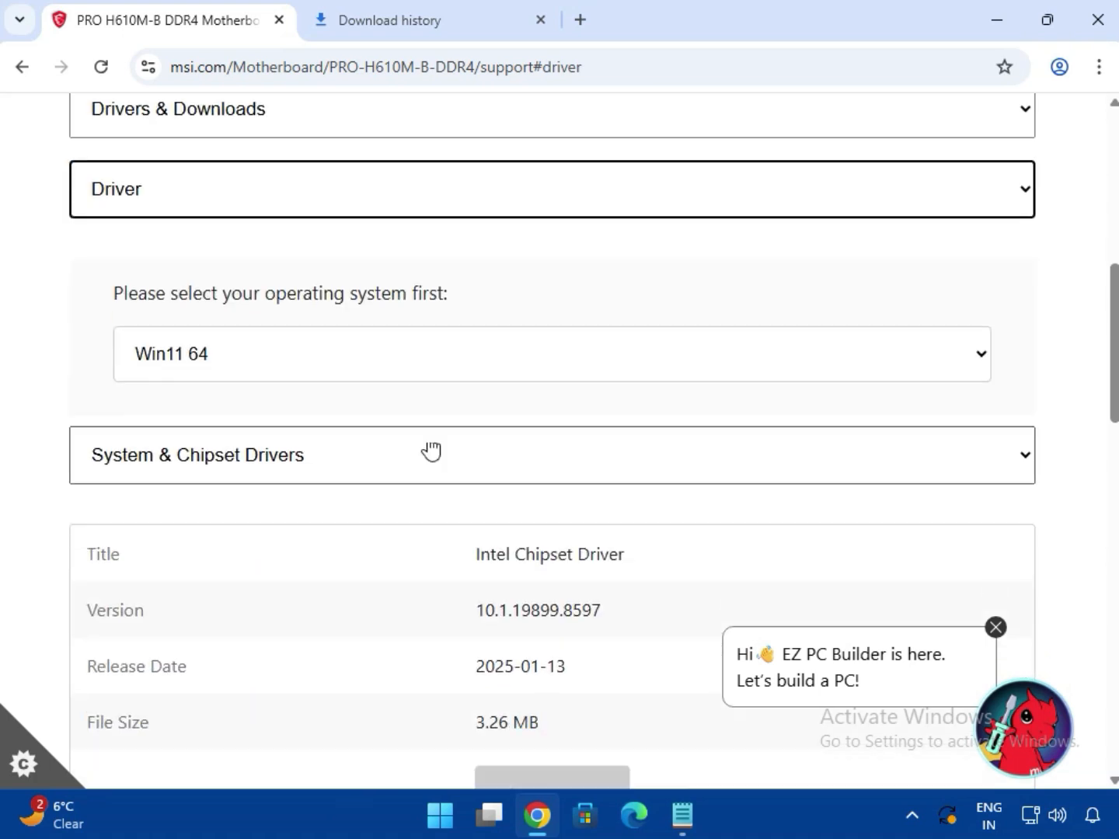
left_click(292, 374)
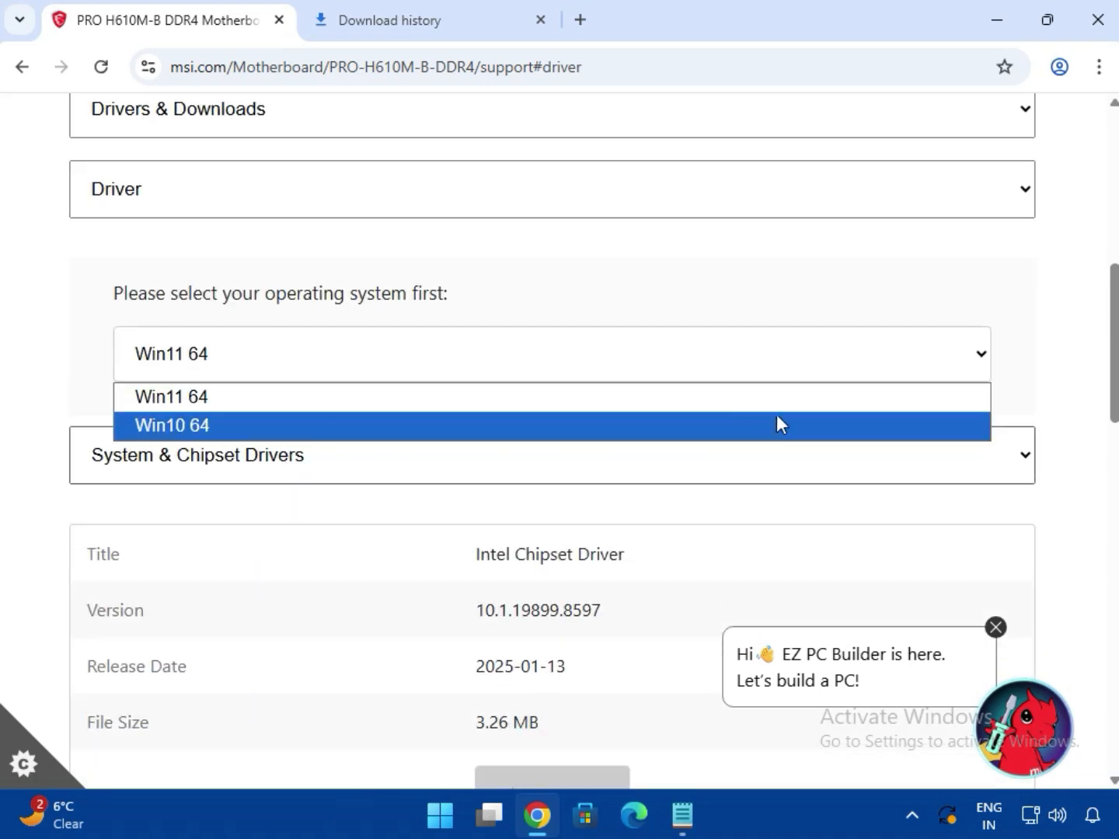
left_click(884, 404)
left_click(1000, 629)
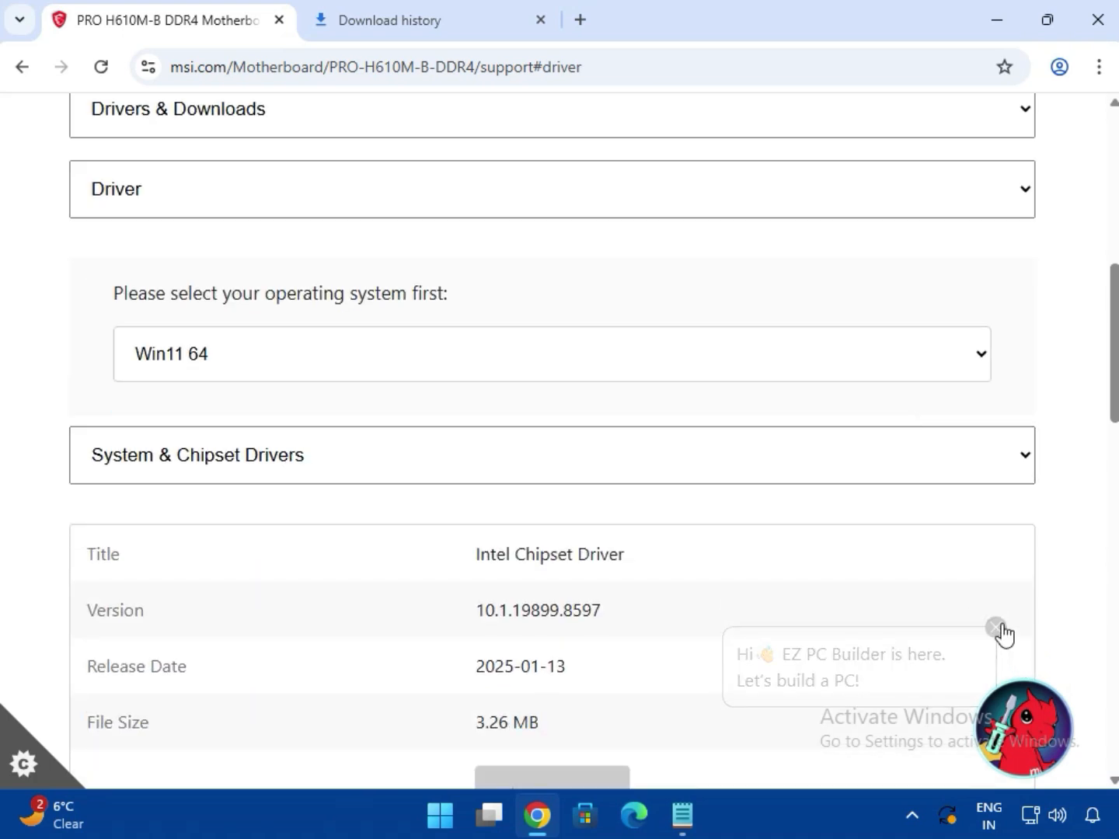
Step: Download the Intel Chipset Driver from the System & Chipset Drivers category
left_click(315, 465)
left_click(376, 497)
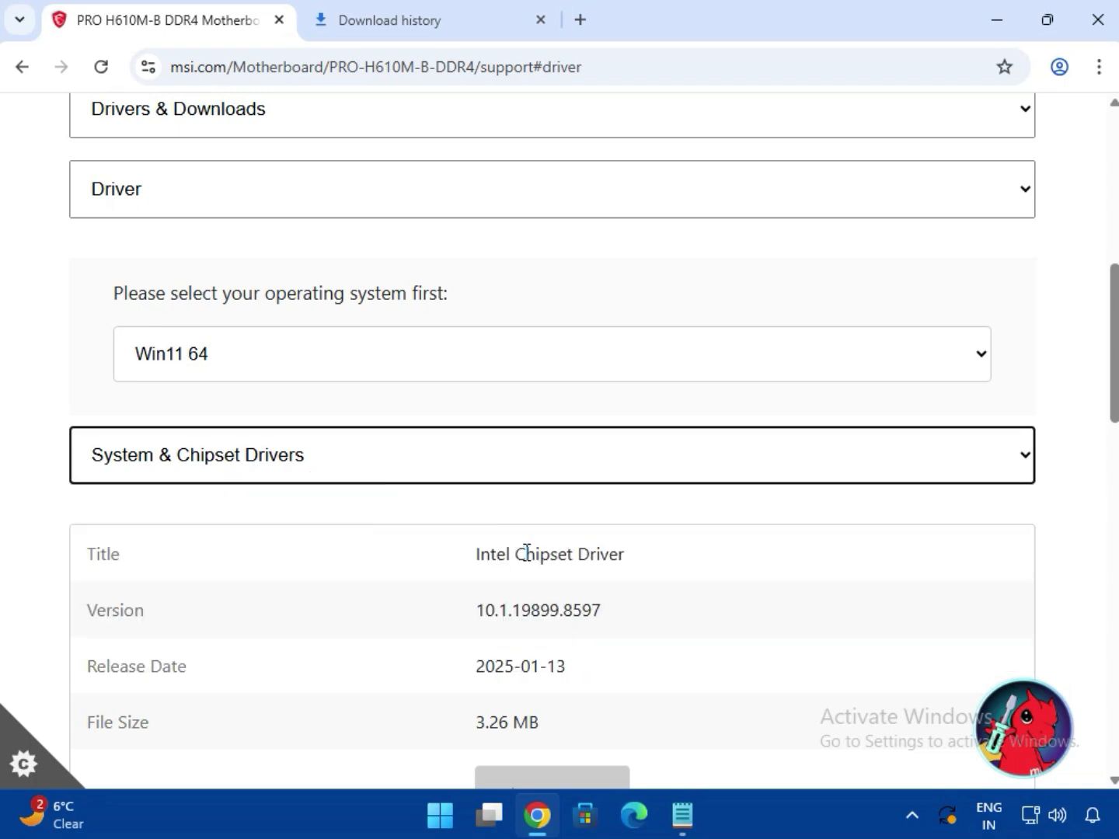
left_click_drag(518, 553, 684, 555)
scroll(653, 568, "down", 3)
left_click(557, 810)
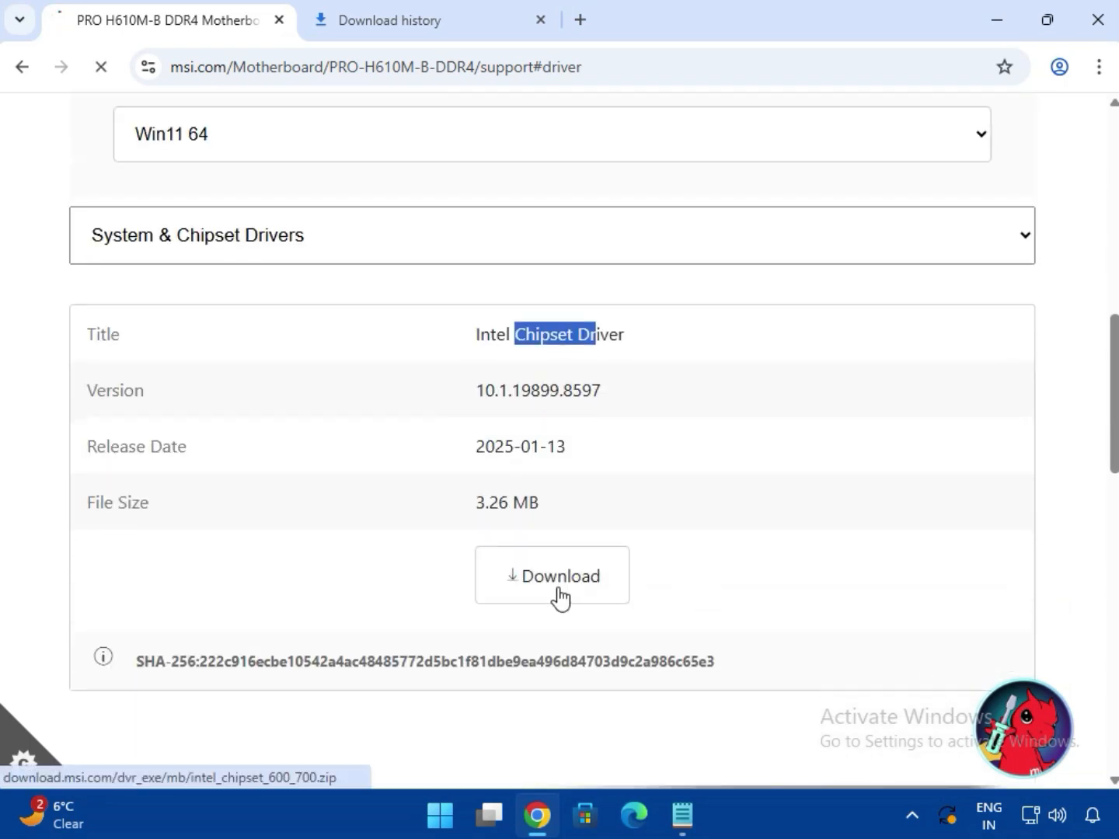
Step: Switch the driver category to On-Board VGA Drivers and download the Intel SVGA Drivers
scroll(564, 479, "down", 4)
scroll(557, 479, "up", 1)
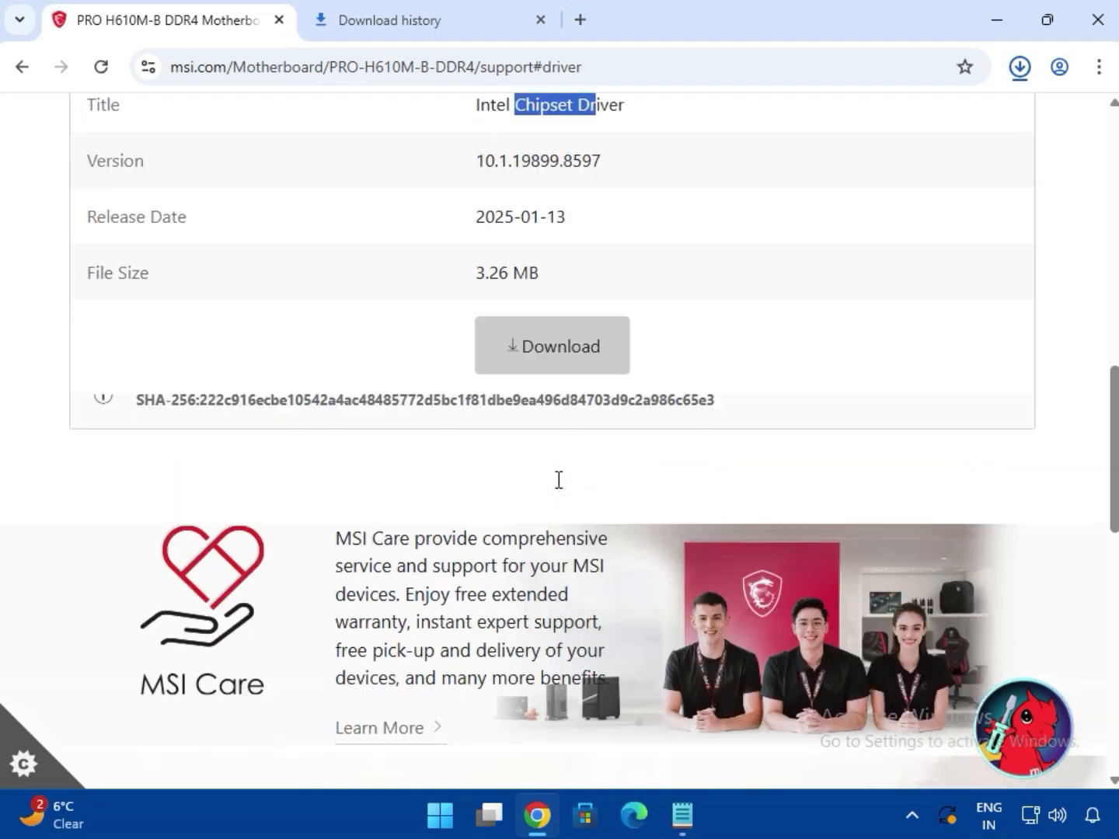
scroll(559, 480, "up", 5)
left_click(292, 374)
left_click(292, 423)
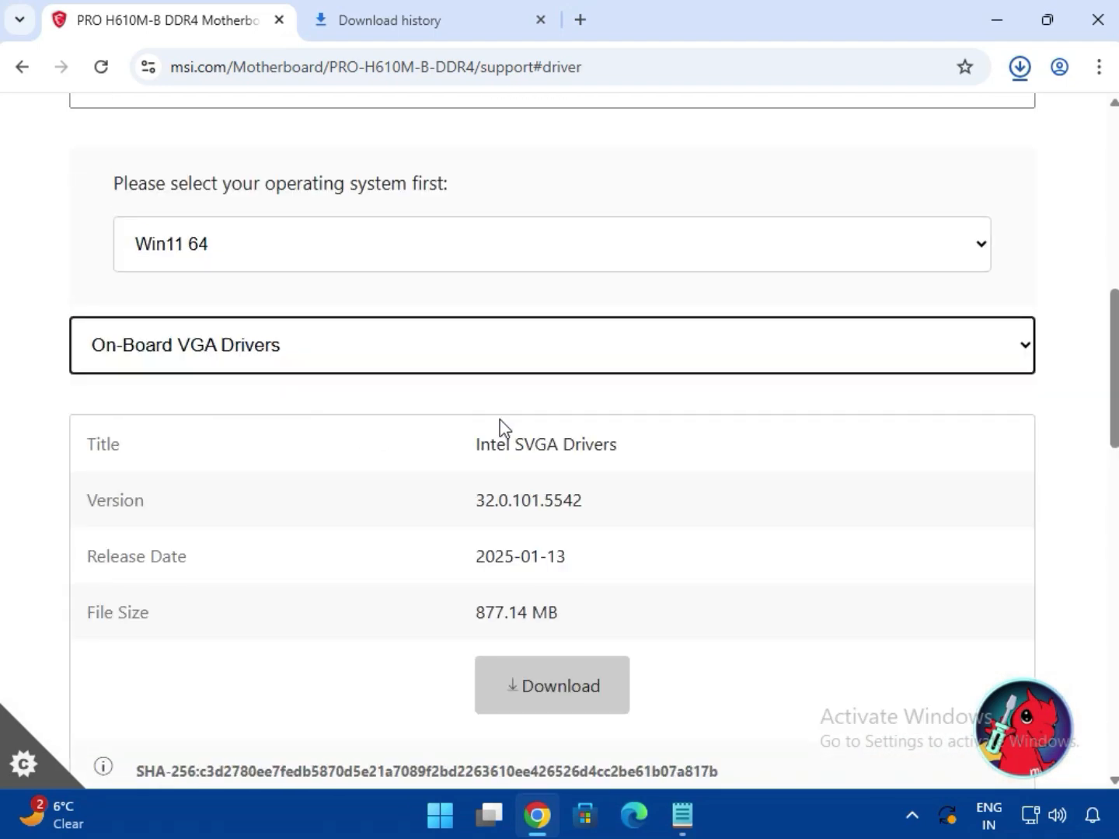
left_click_drag(529, 449, 641, 457)
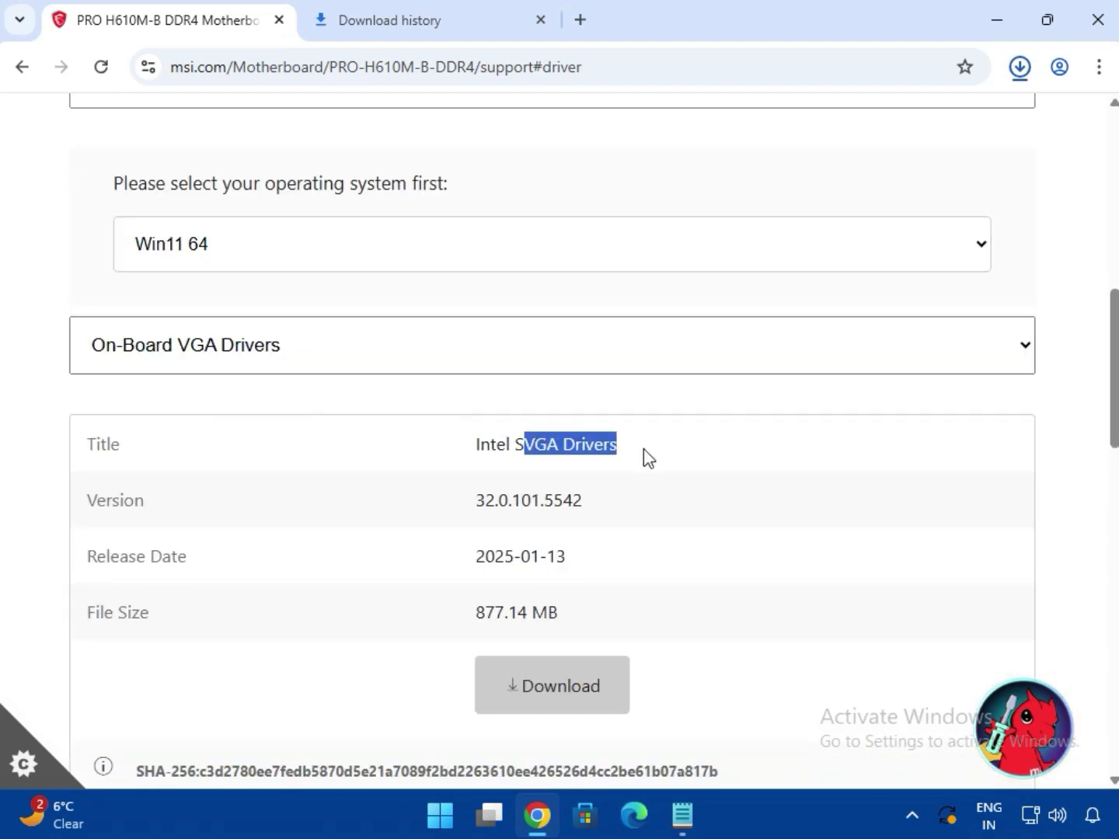
left_click(572, 697)
Step: Switch the driver category to On-Board Audio Drivers and download the Realtek HD Universal Driver
left_click(332, 360)
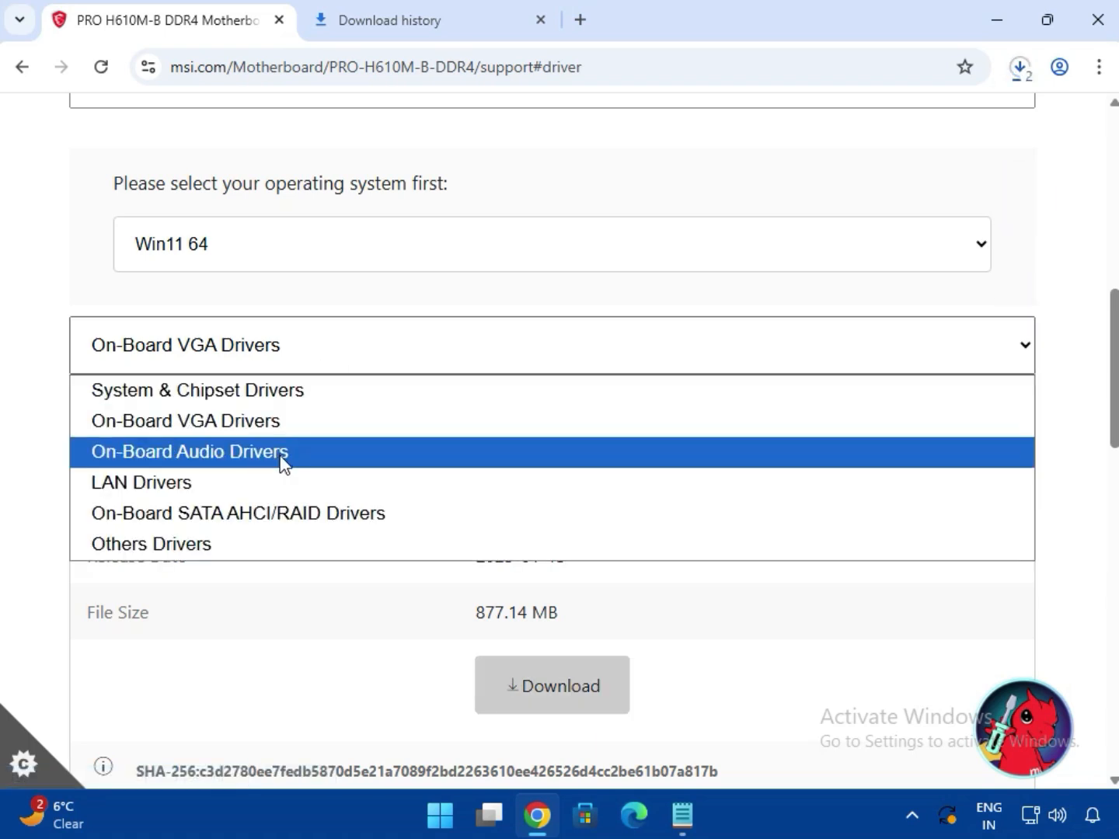
left_click(283, 451)
left_click_drag(542, 443, 703, 472)
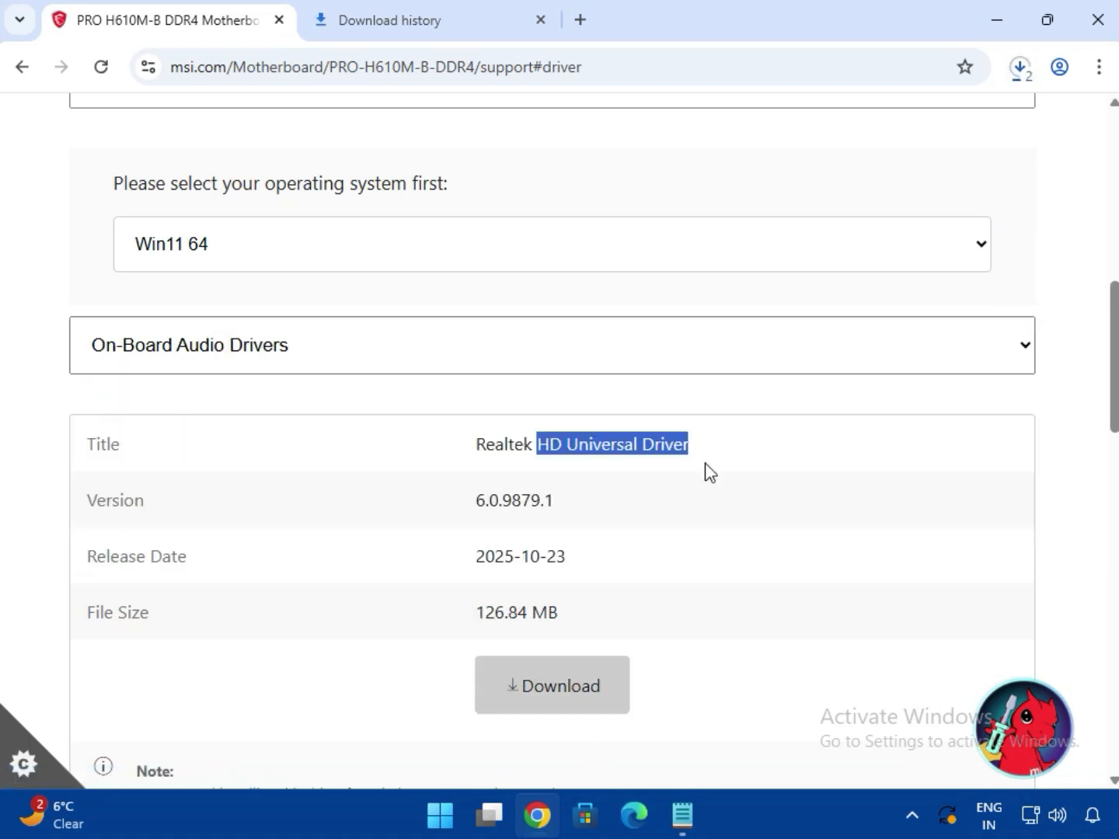
left_click(570, 682)
Step: Switch the driver category to LAN Drivers and download the Intel Network Drivers
left_click(260, 368)
left_click(393, 481)
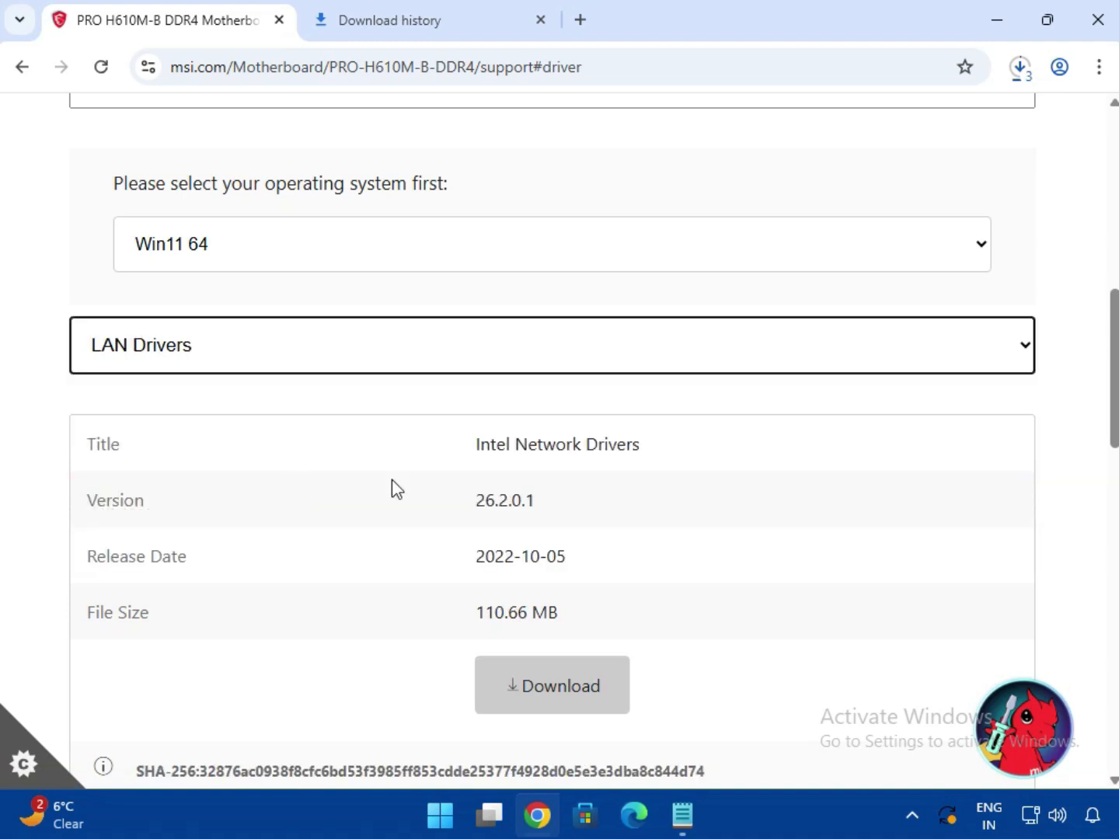
left_click_drag(514, 440, 645, 458)
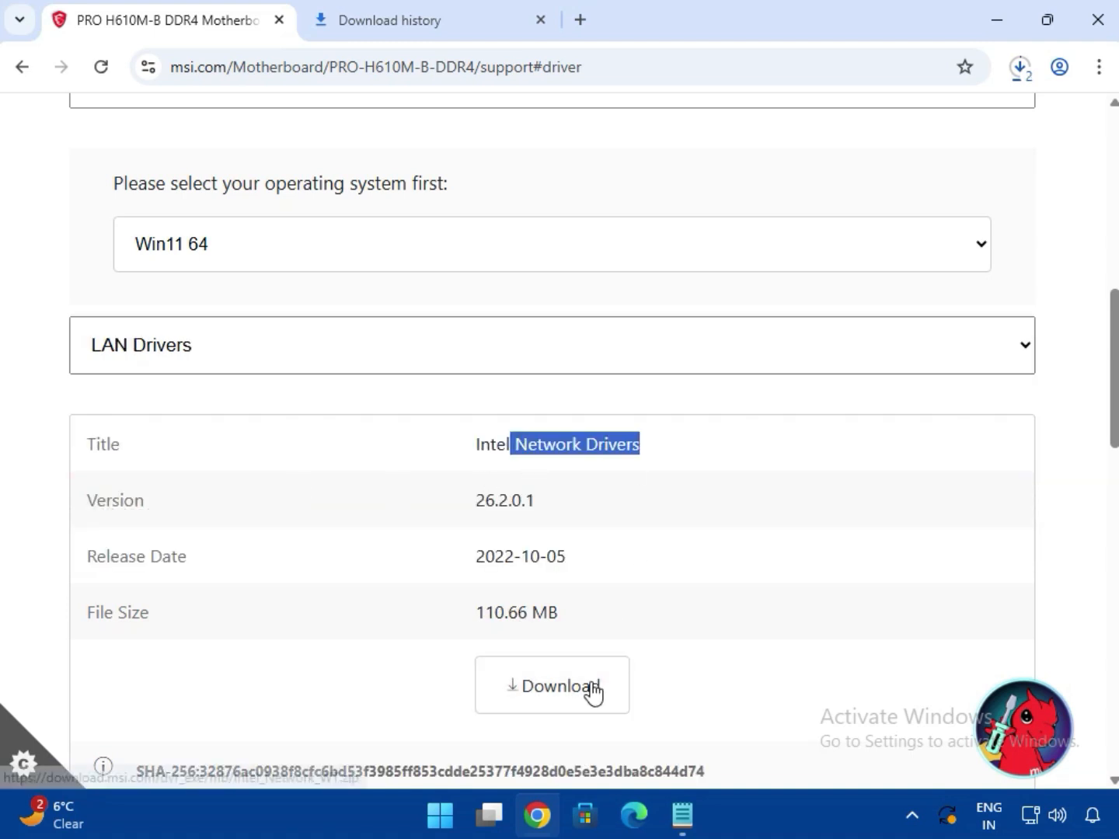
left_click(591, 694)
scroll(751, 532, "down", 4)
scroll(751, 533, "up", 4)
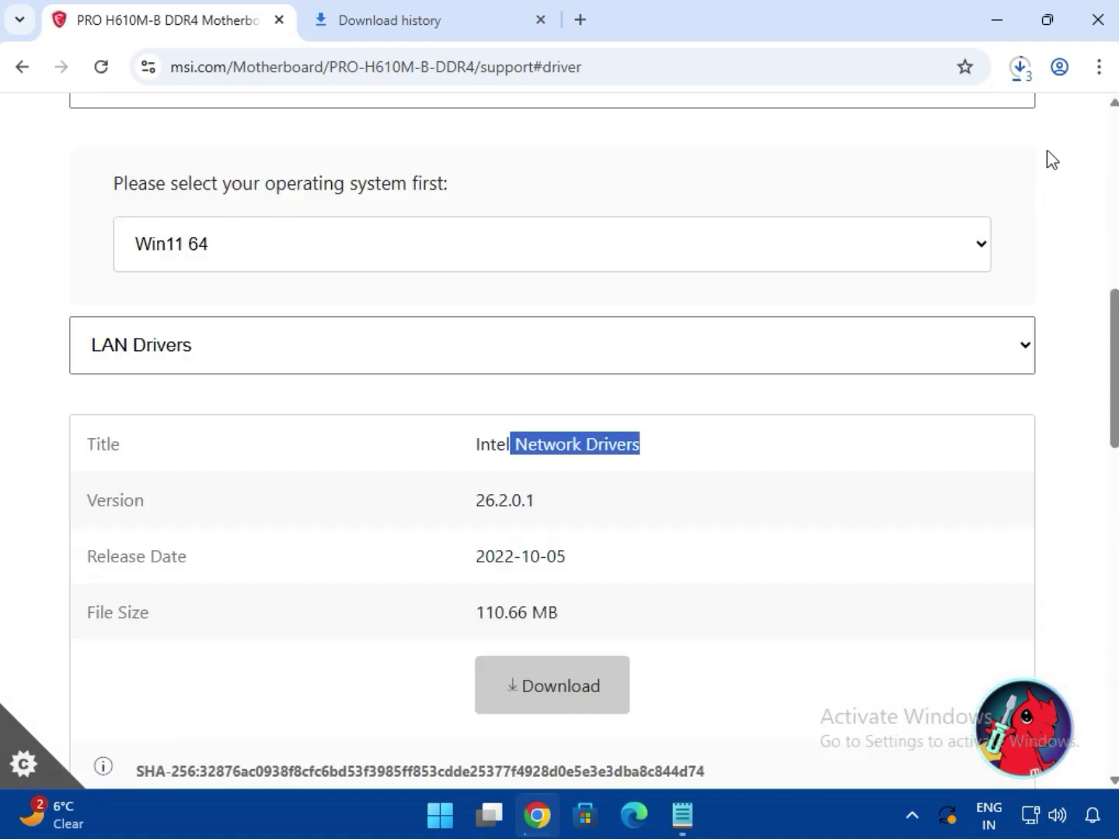
Step: Open the full download history and show bt_drivers (3).zip in its File Explorer folder
left_click(1028, 78)
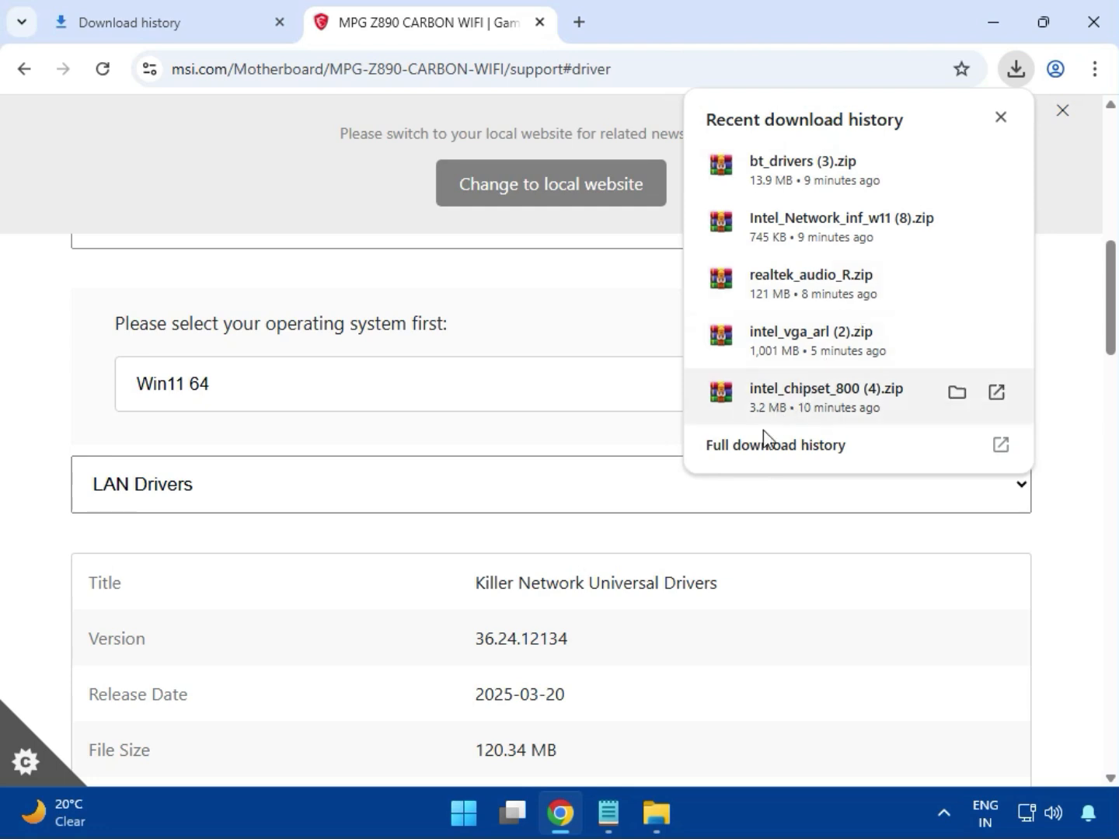
left_click(746, 455)
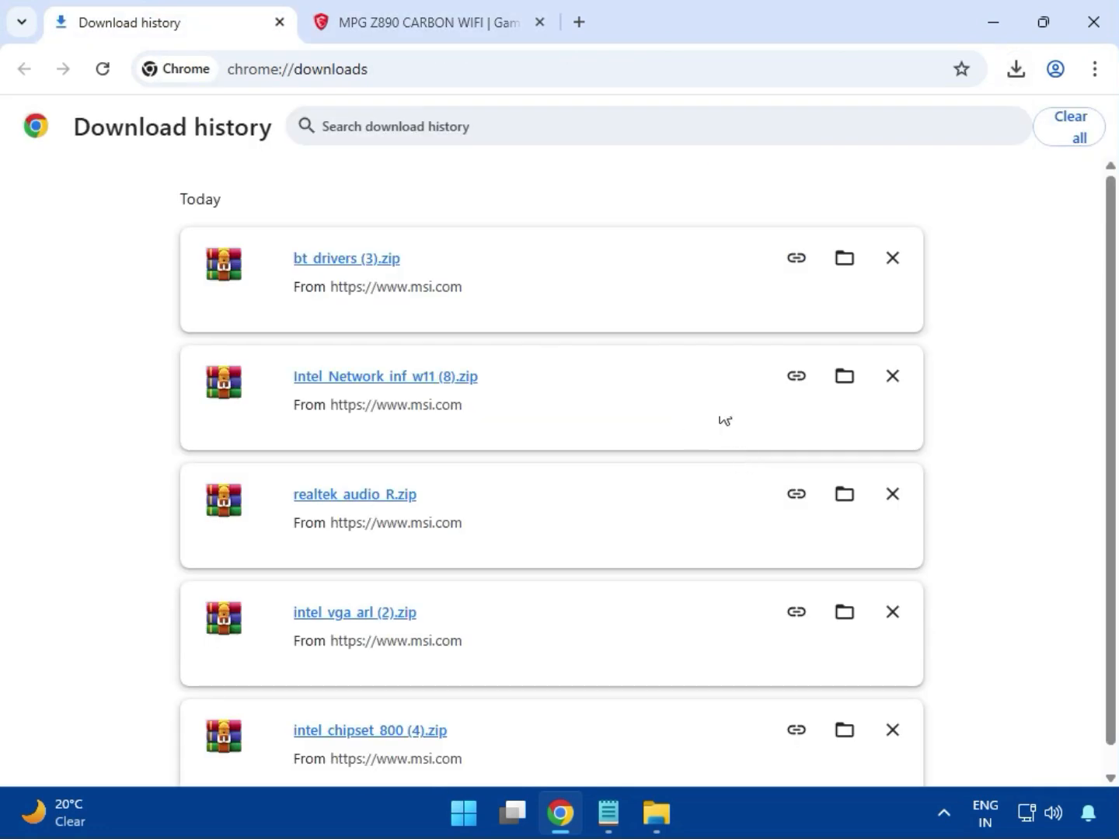
left_click(842, 259)
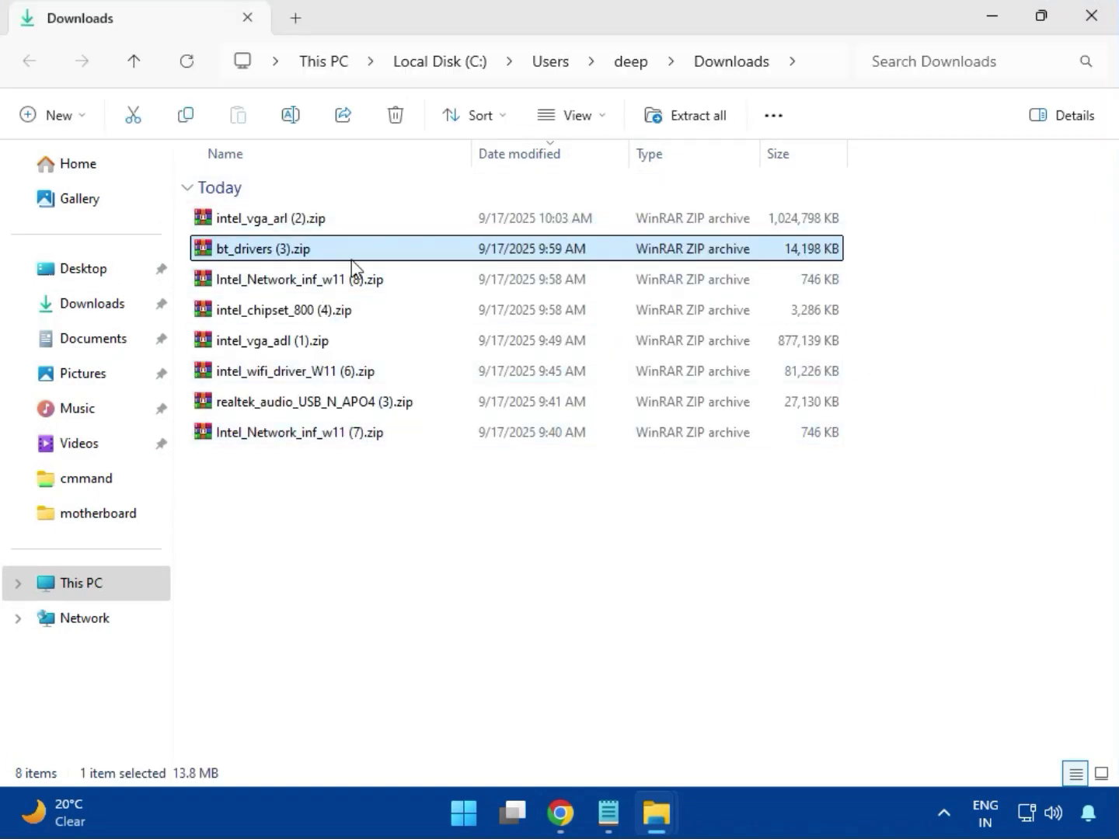
Step: Run Installer.exe from the Intel VGA Driver_32.0.101.6629 folder in intel_vga_arl (2).zip and allow it to make changes
key("Up")
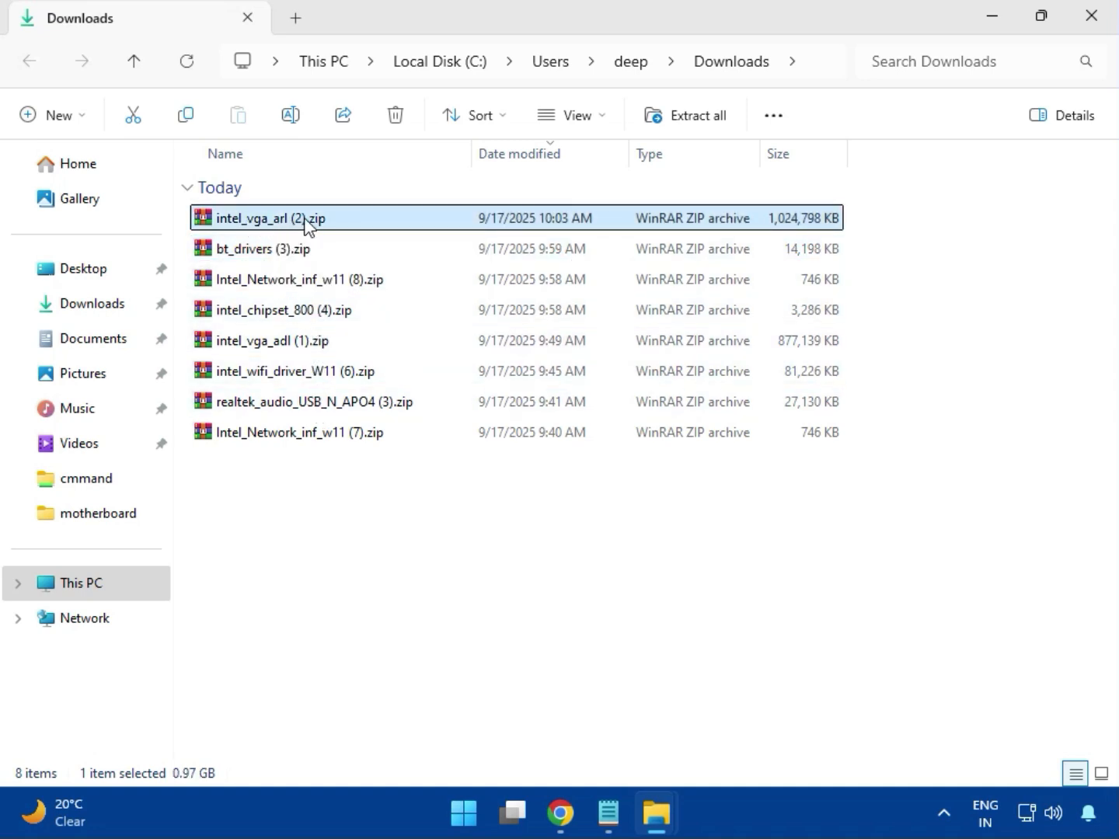
double_click(304, 220)
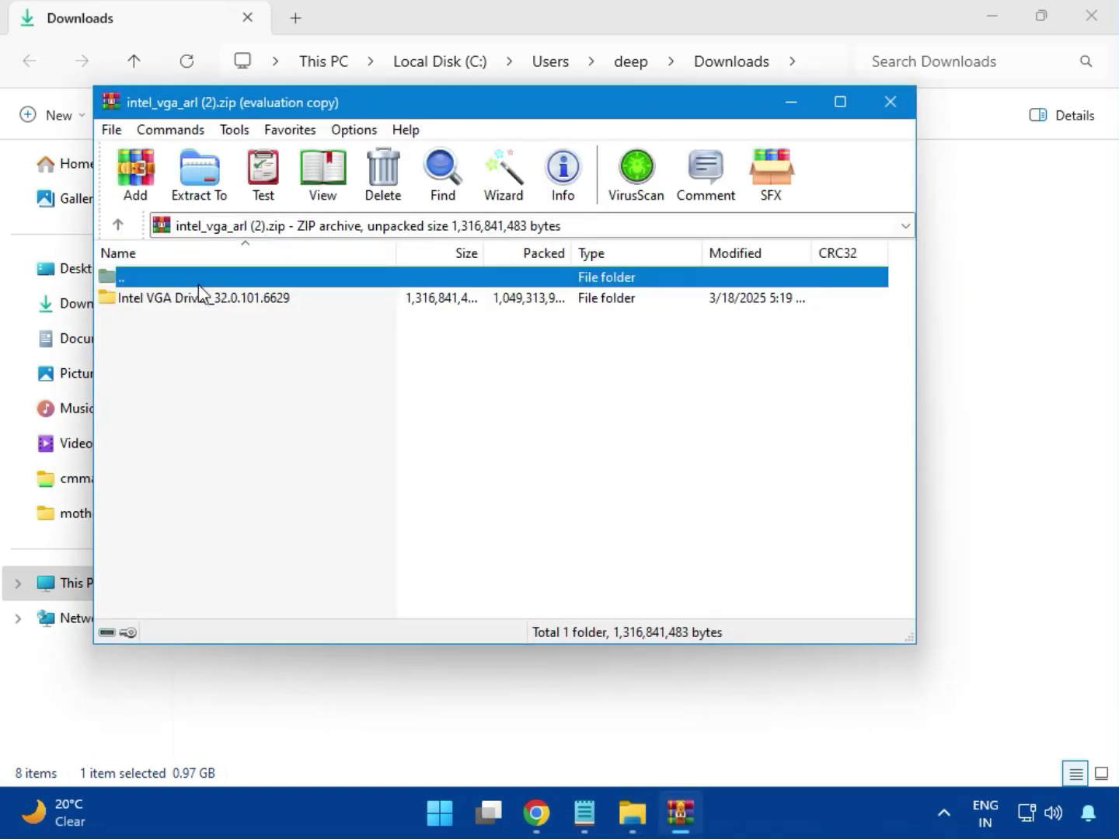
left_click(199, 299)
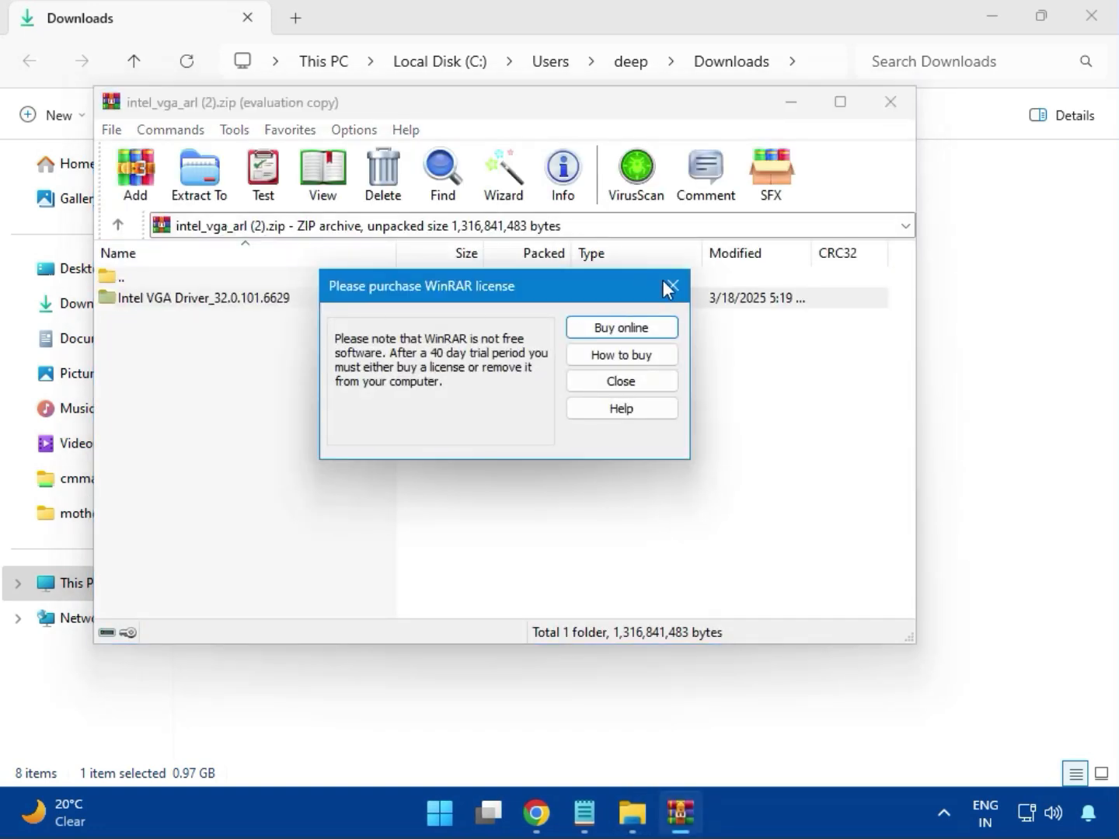
left_click(669, 285)
double_click(231, 299)
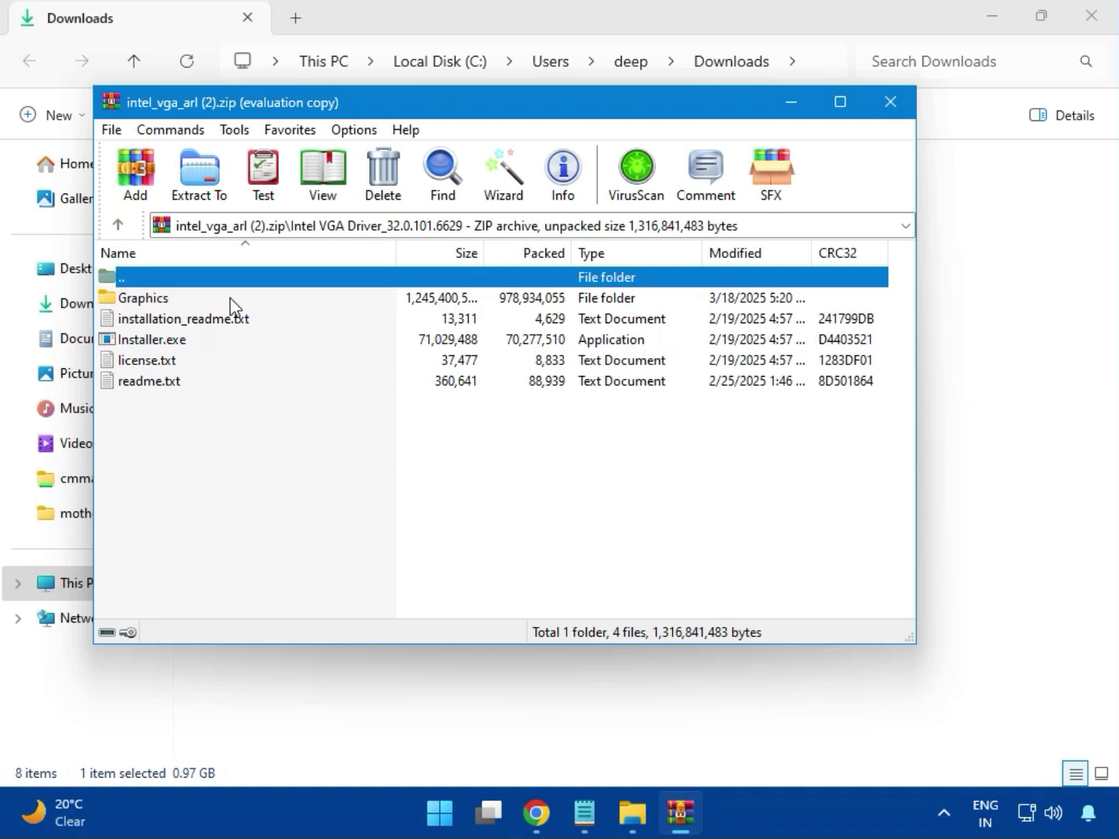
left_click(184, 342)
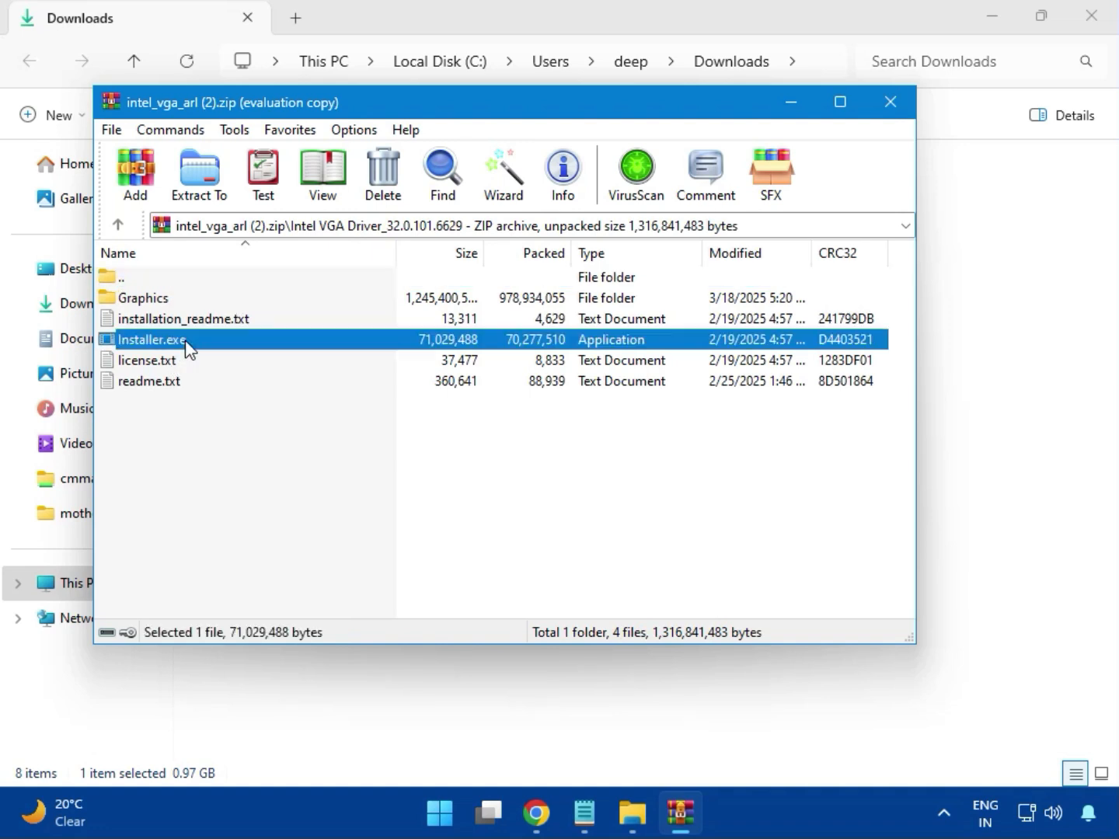
double_click(219, 341)
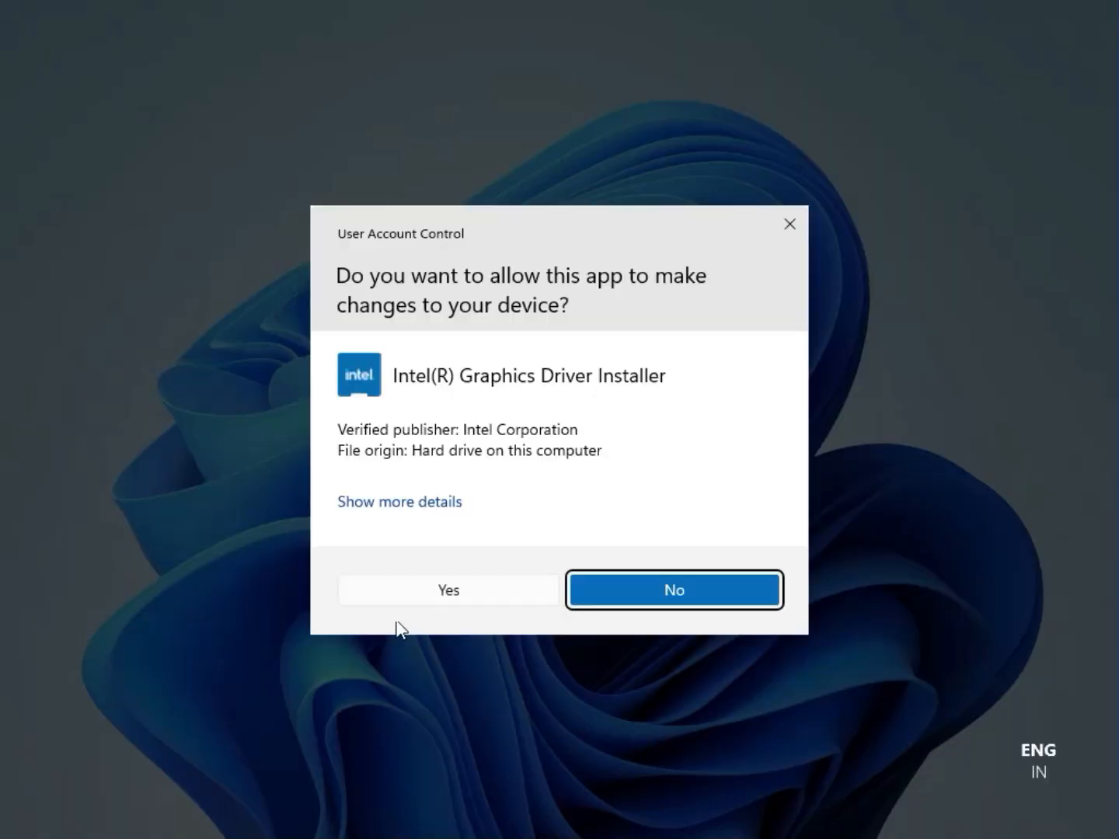
left_click(431, 590)
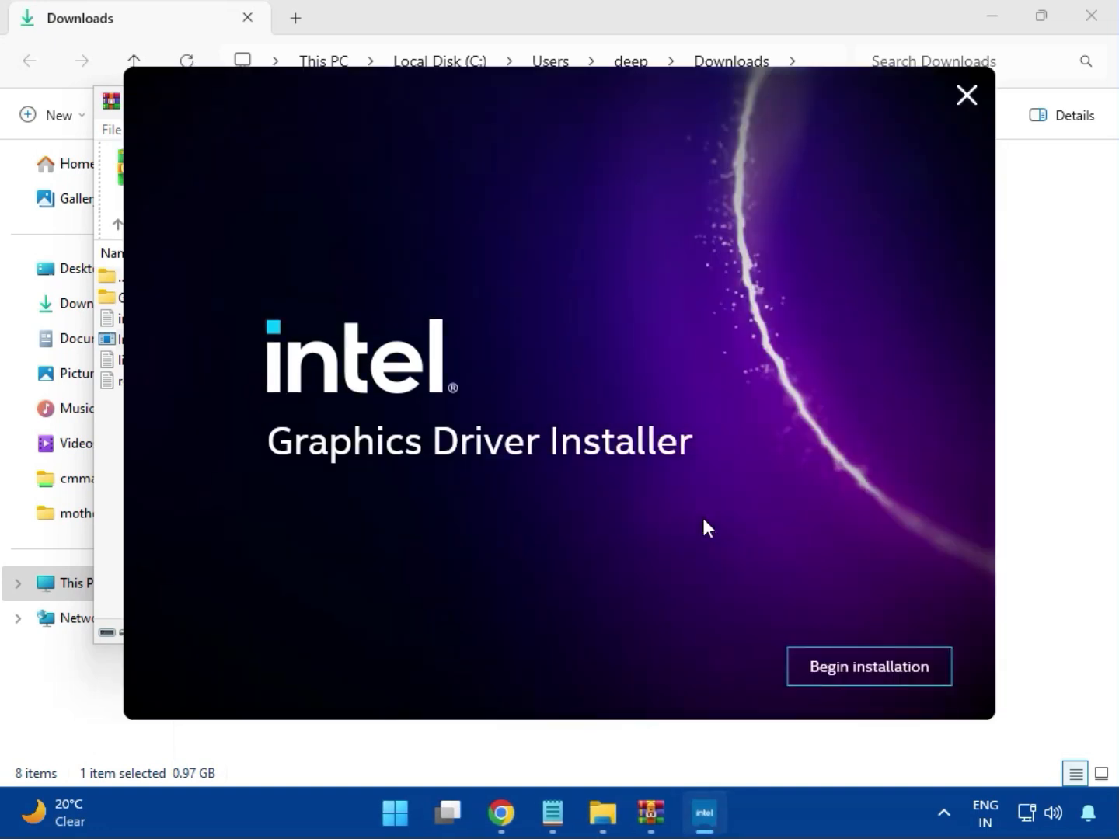
Step: Run the Intel graphics driver installation through to its end and close the intel_vga_arl (2).zip archive
left_click(855, 666)
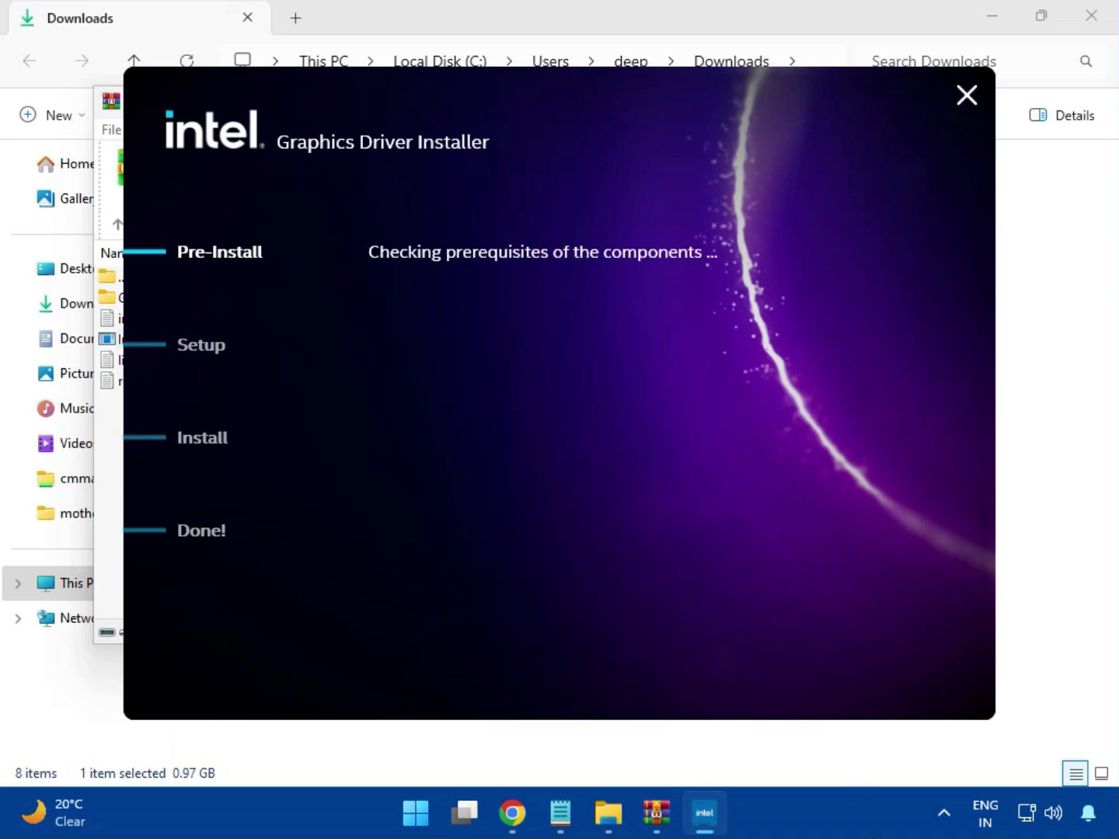
left_click(904, 682)
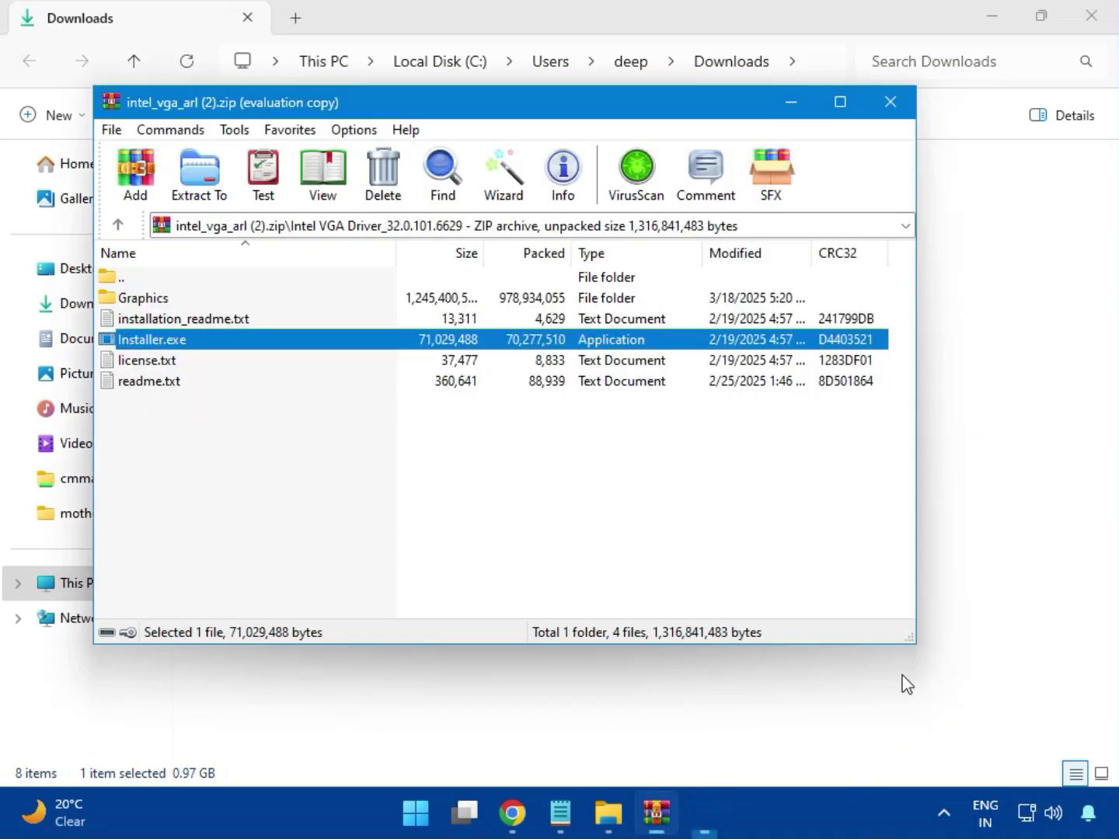
left_click(890, 102)
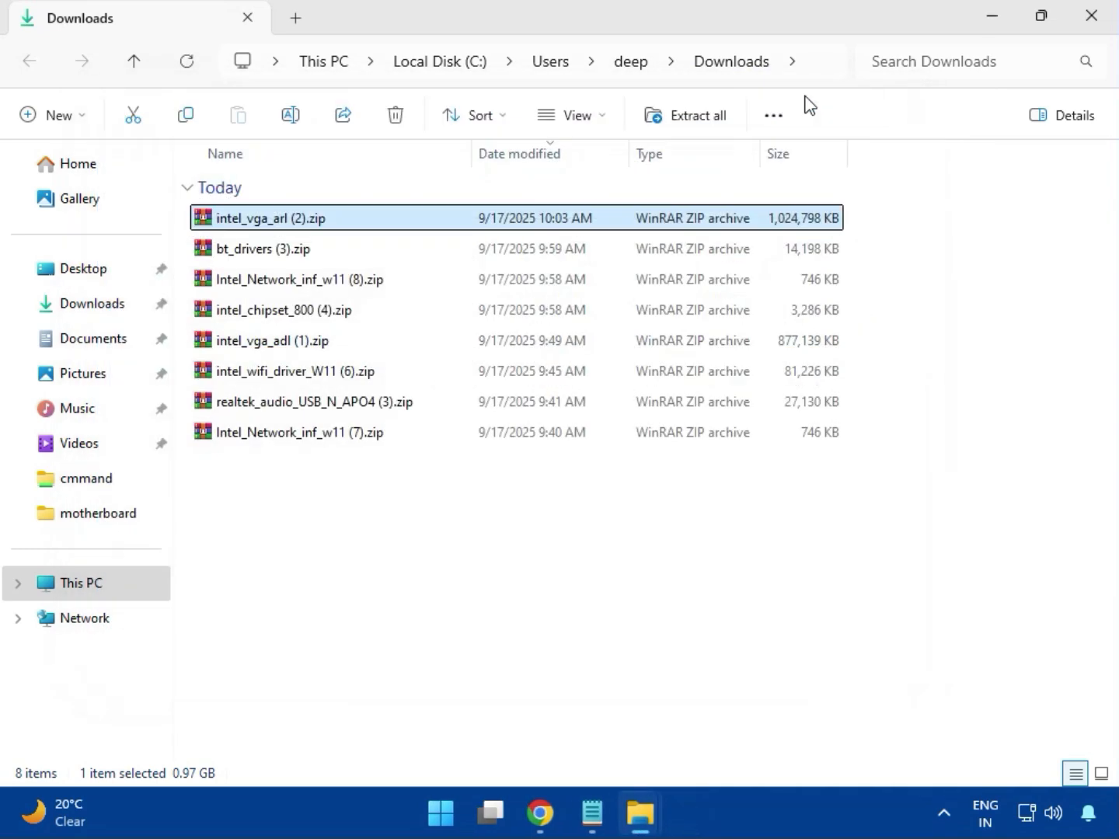
Step: Run Intel Bluetooth.msi from the Intel BlueTooth Driver_23.70.0.2 folder in bt_drivers (3).zip
left_click(226, 256)
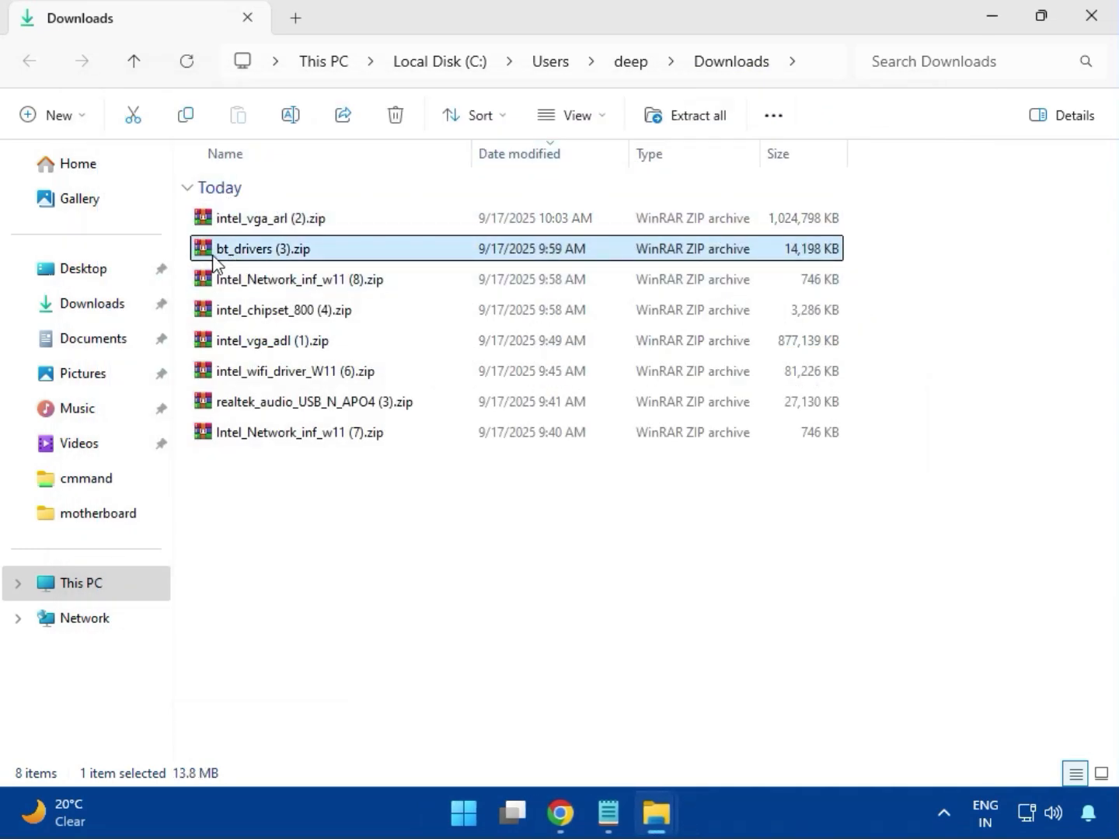
double_click(269, 250)
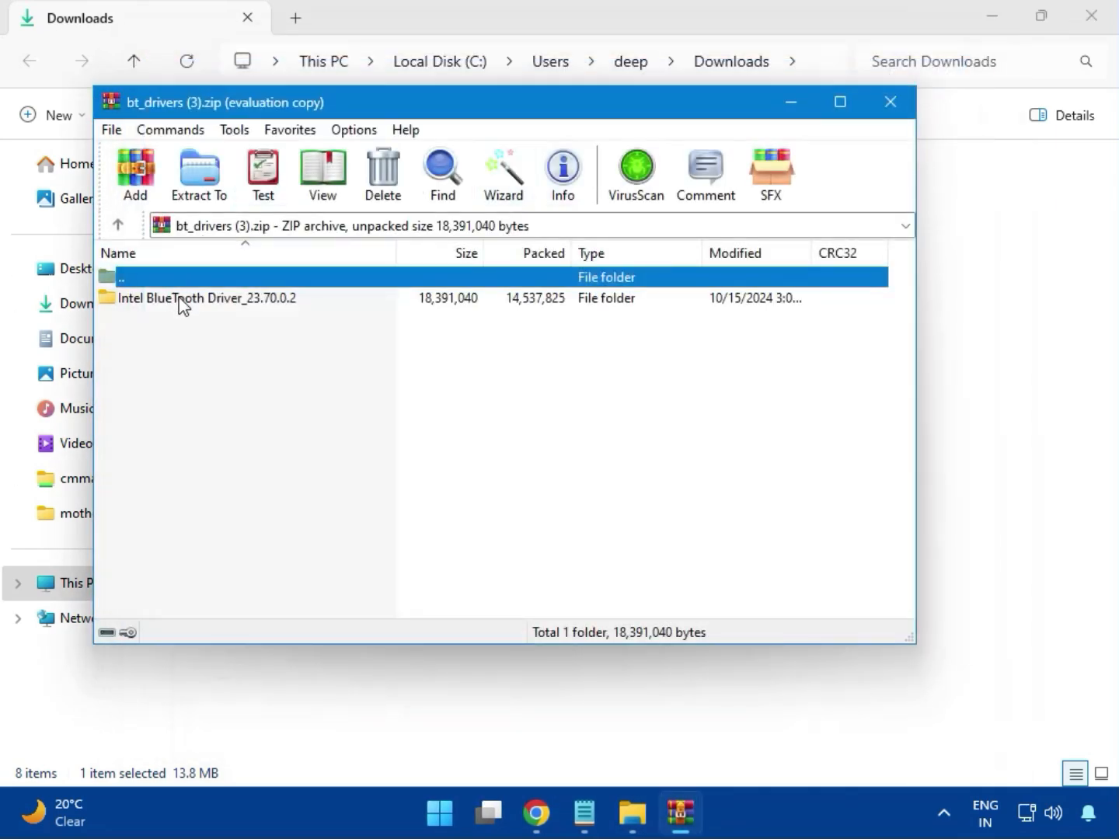
left_click(186, 300)
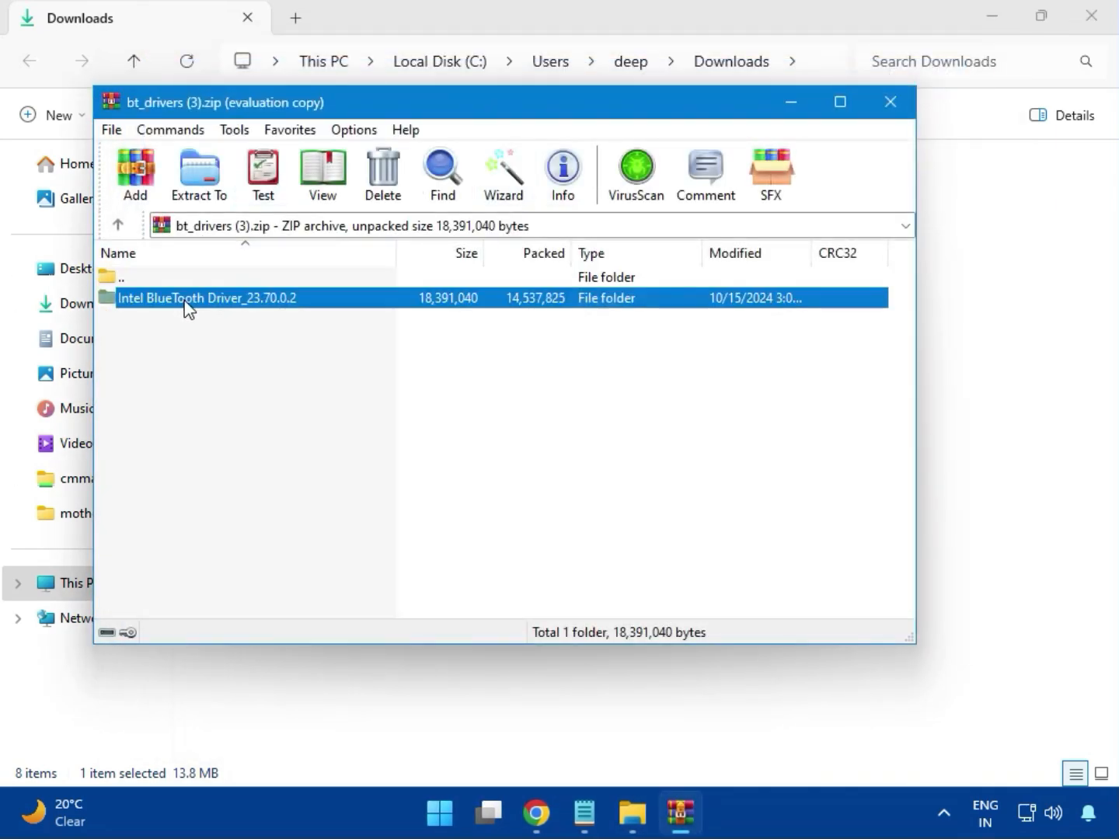
double_click(206, 300)
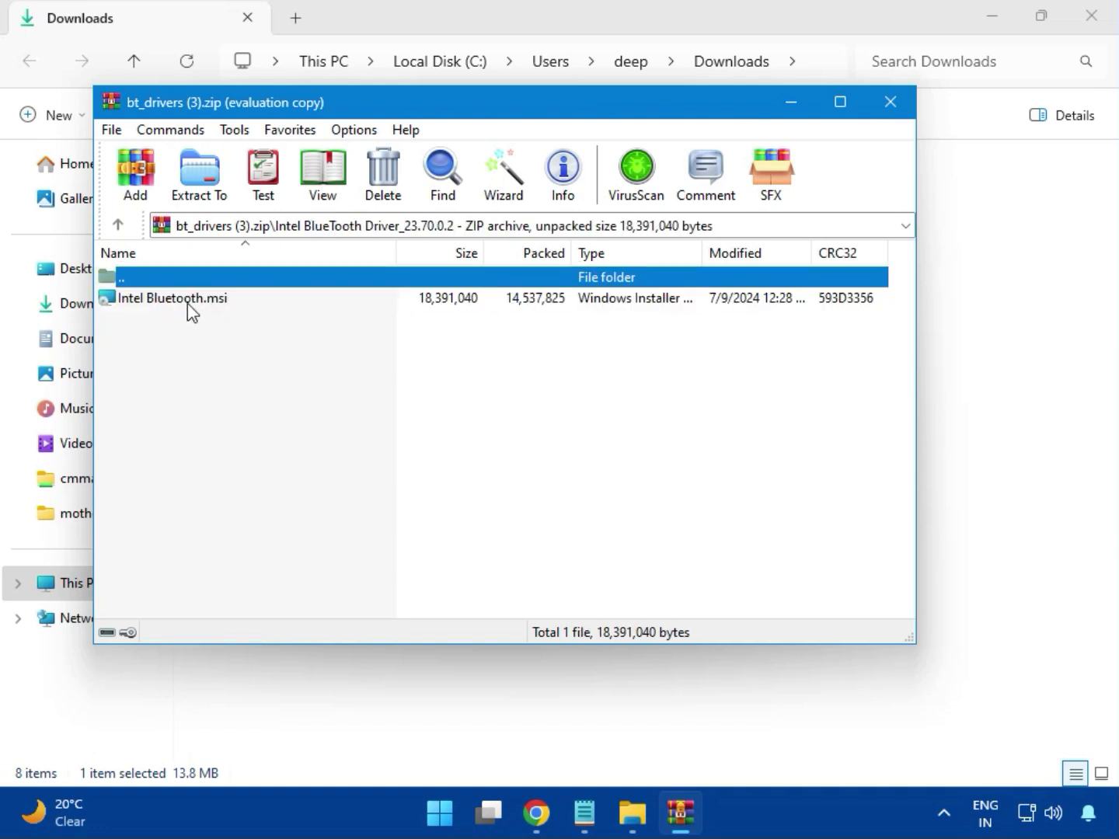
double_click(187, 300)
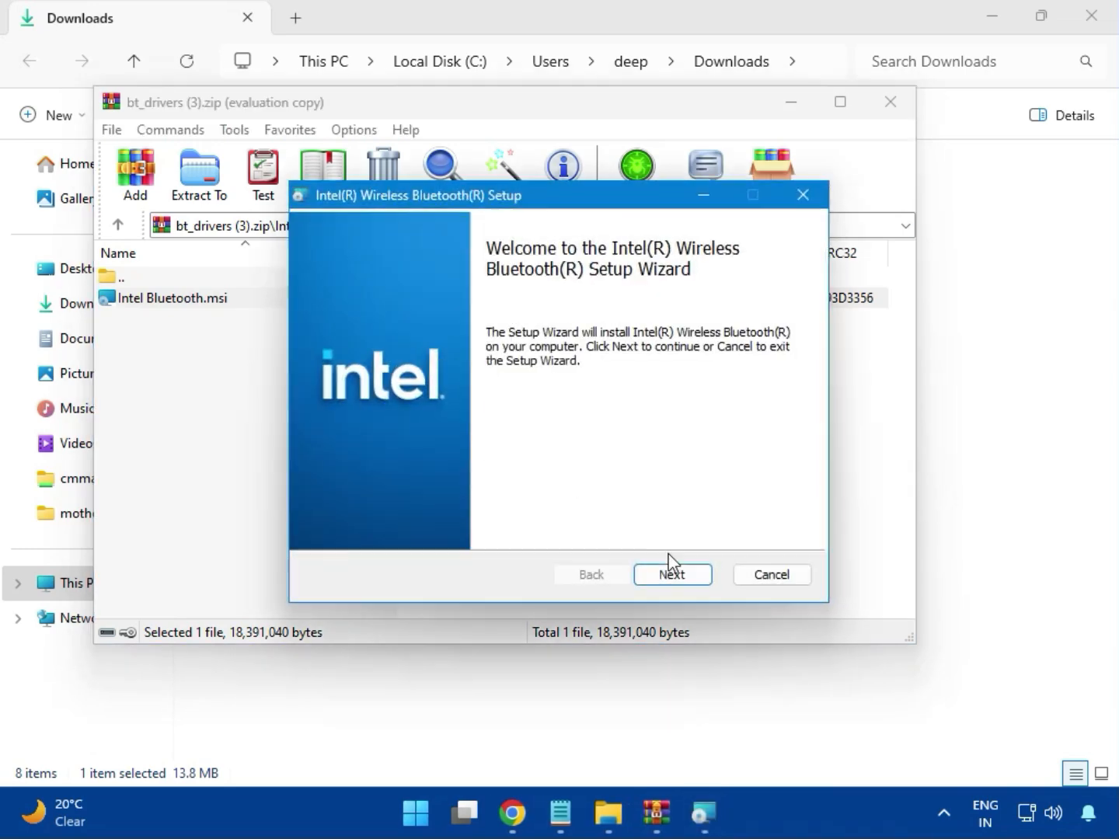
Step: Accept the license, install Intel Wireless Bluetooth with the Typical setup through to its end, and close the bt_drivers (3).zip archive
left_click(675, 575)
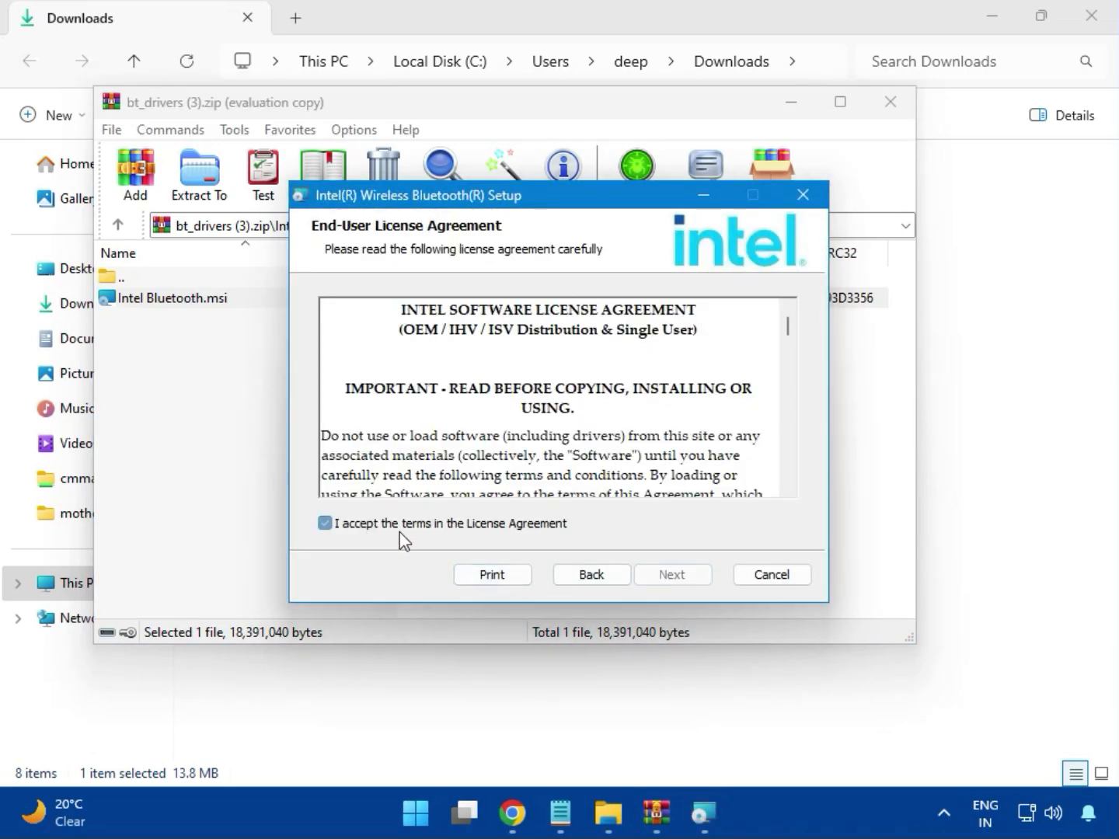
left_click(400, 532)
left_click(664, 579)
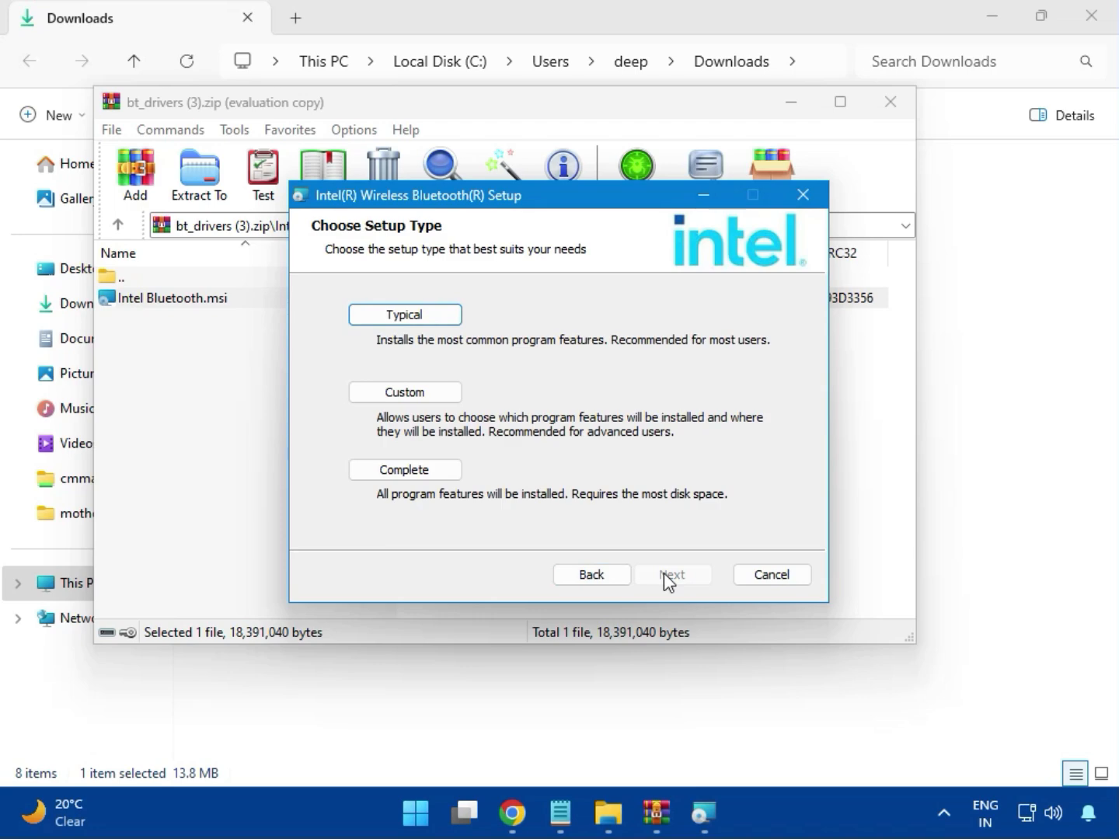
left_click(386, 318)
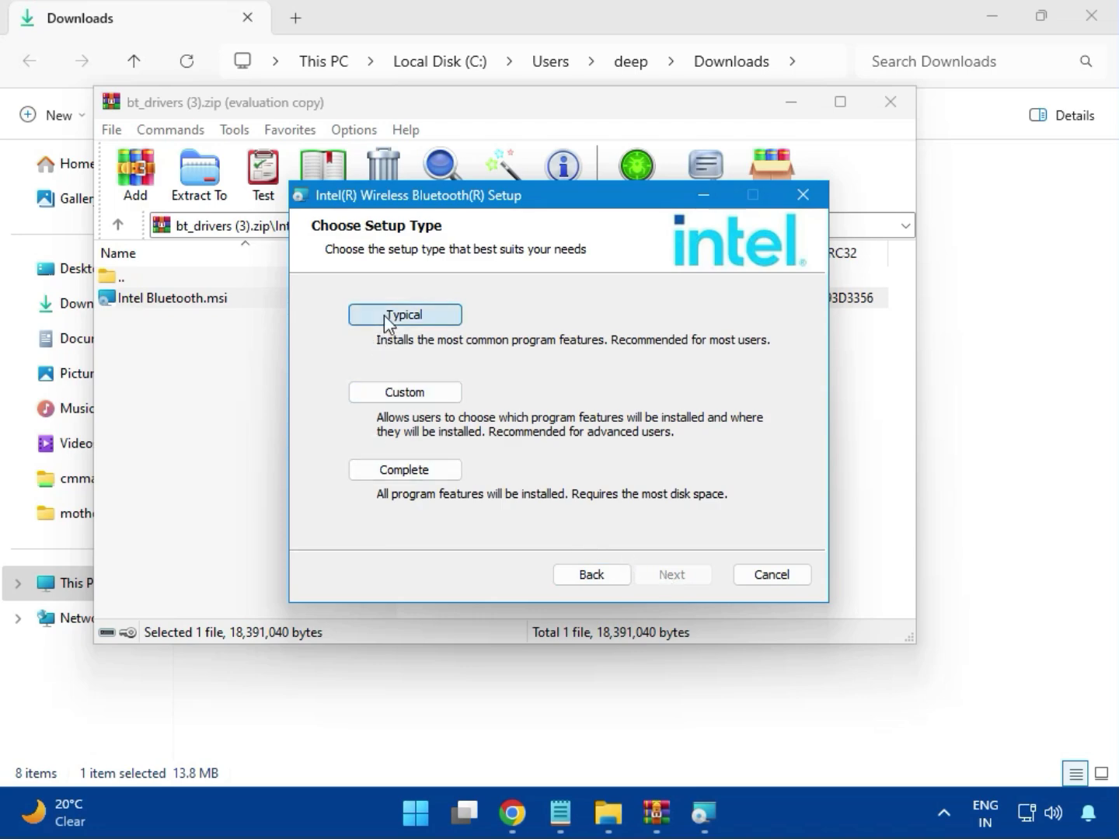
left_click(635, 555)
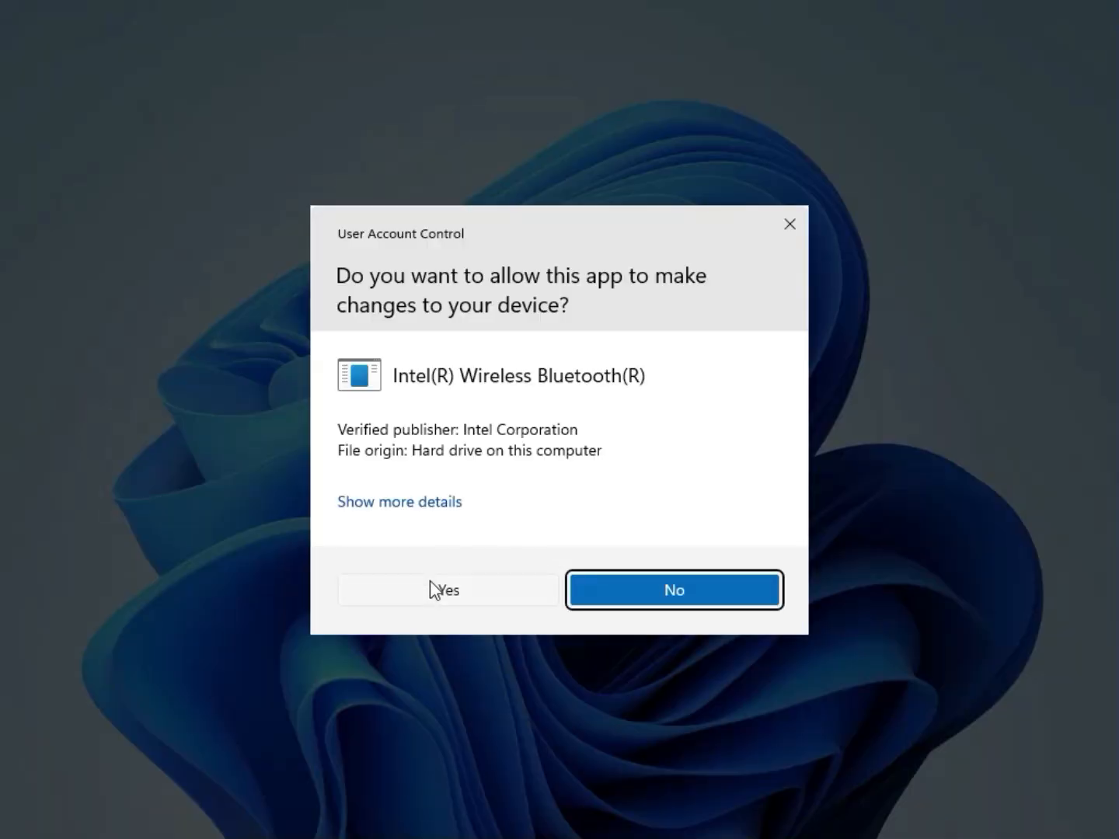
left_click(430, 578)
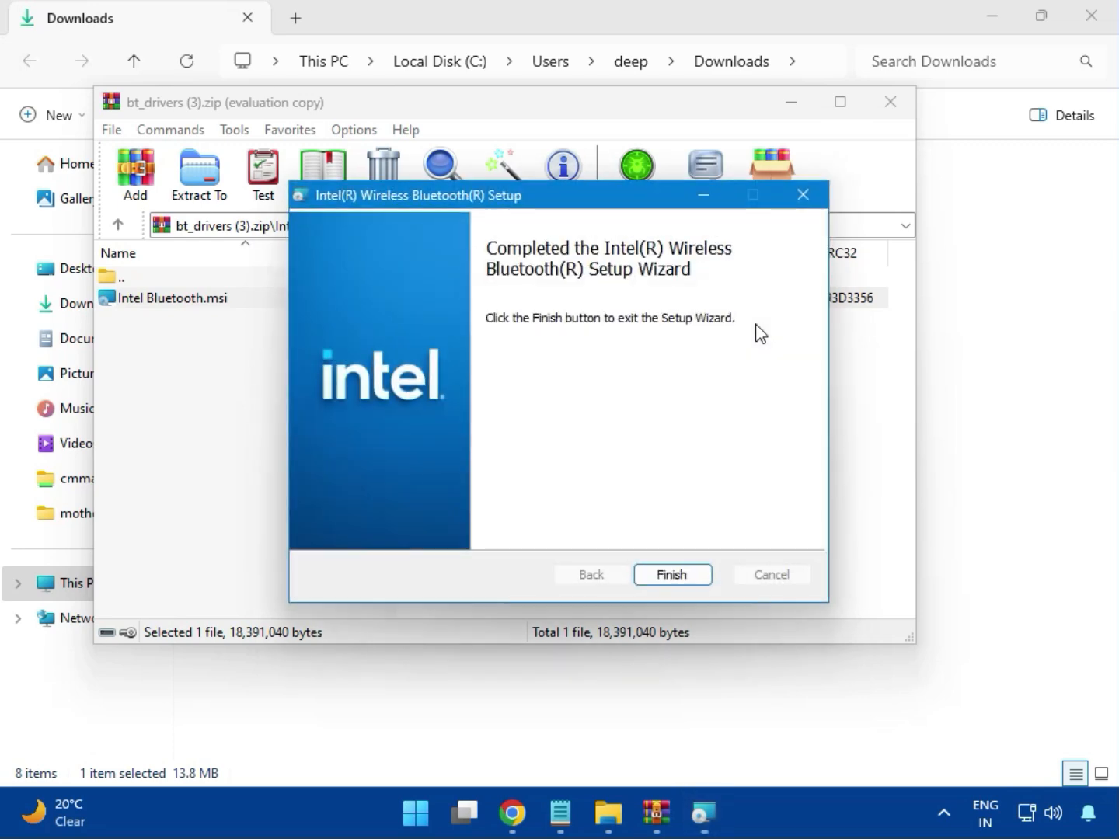
left_click(671, 576)
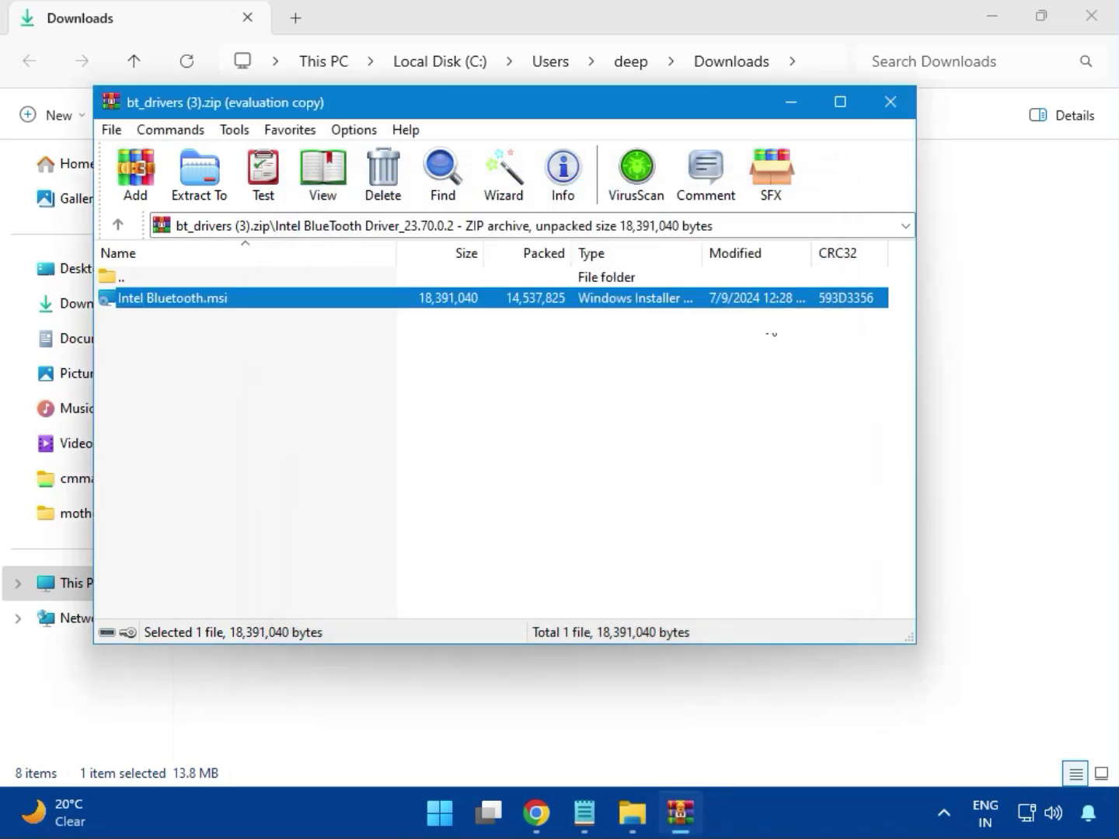
left_click(901, 115)
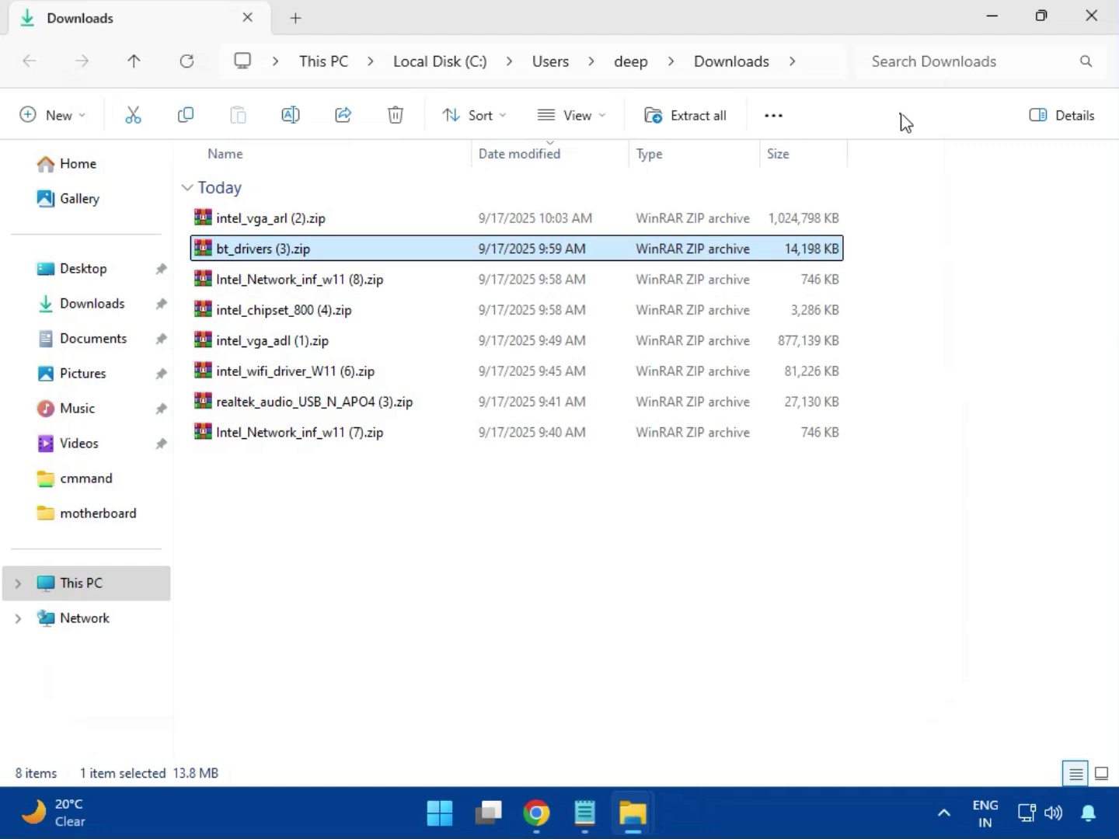
Step: Run MSI SetupDrv64.exe with permission to make changes from the W11 folder in Intel_Network_inf_w11 (8).zip, and close the tool and the archive
left_click(292, 293)
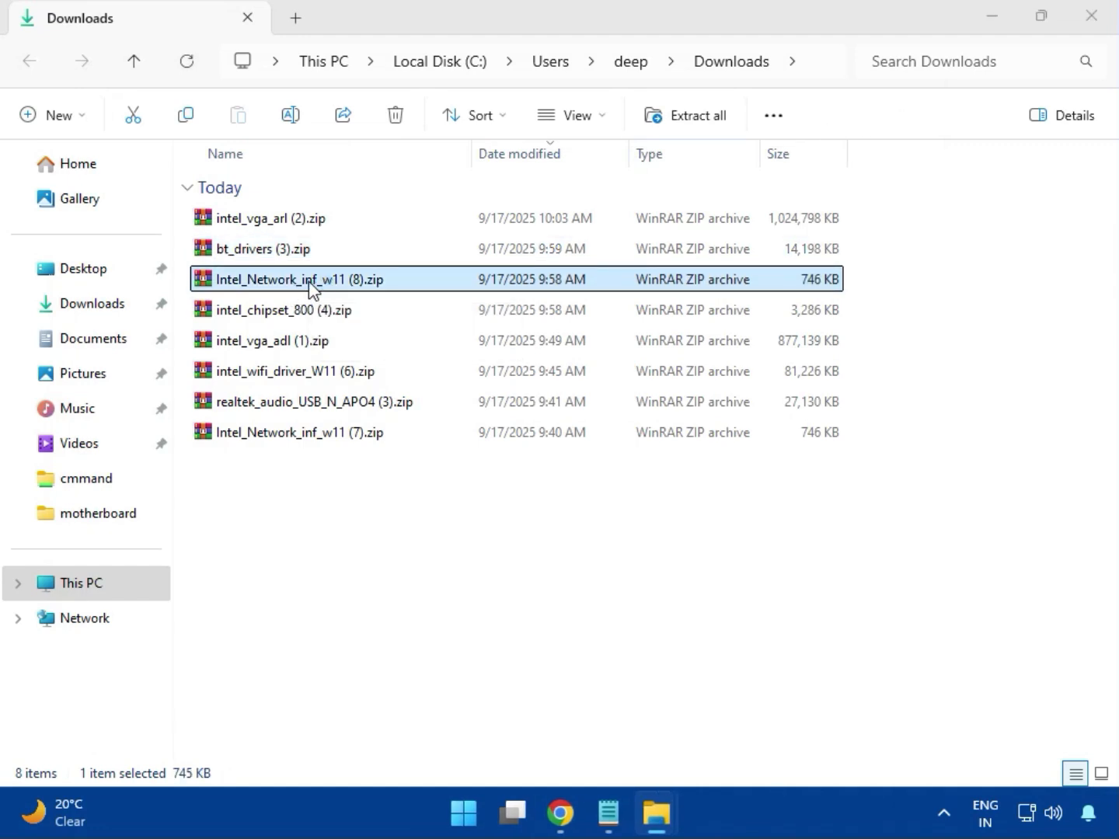
double_click(309, 283)
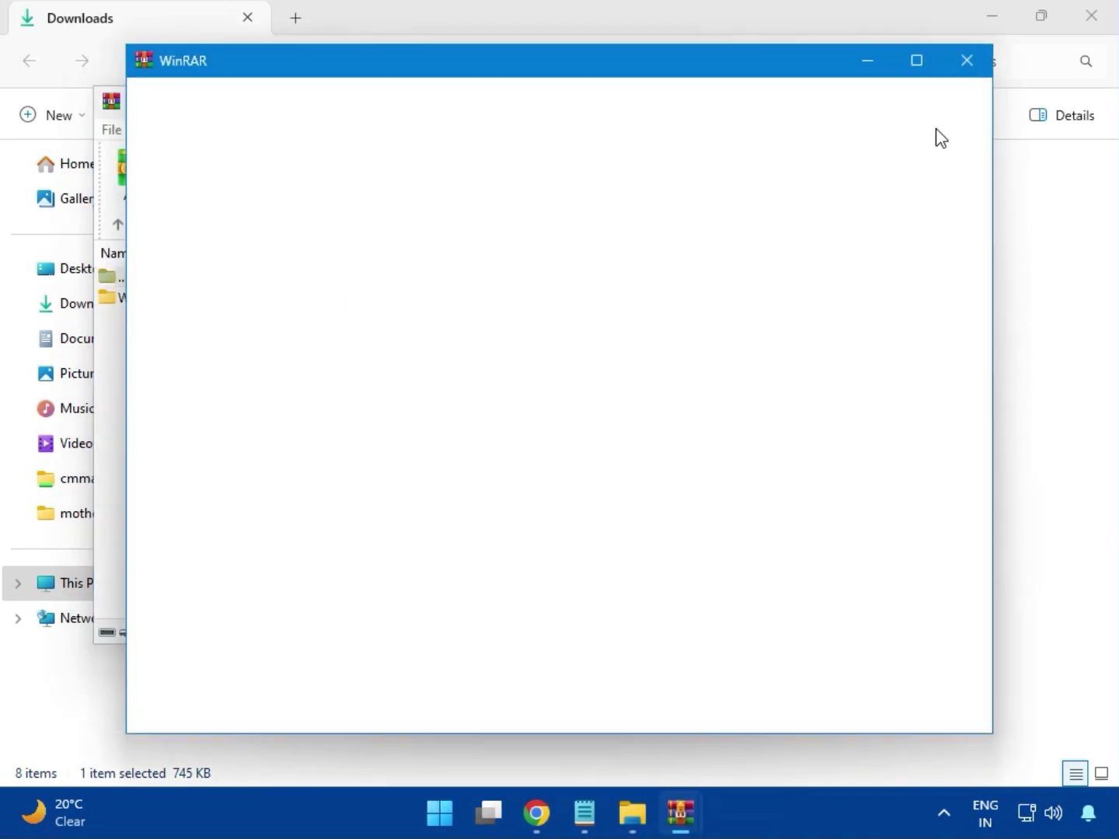
left_click(967, 60)
left_click(133, 298)
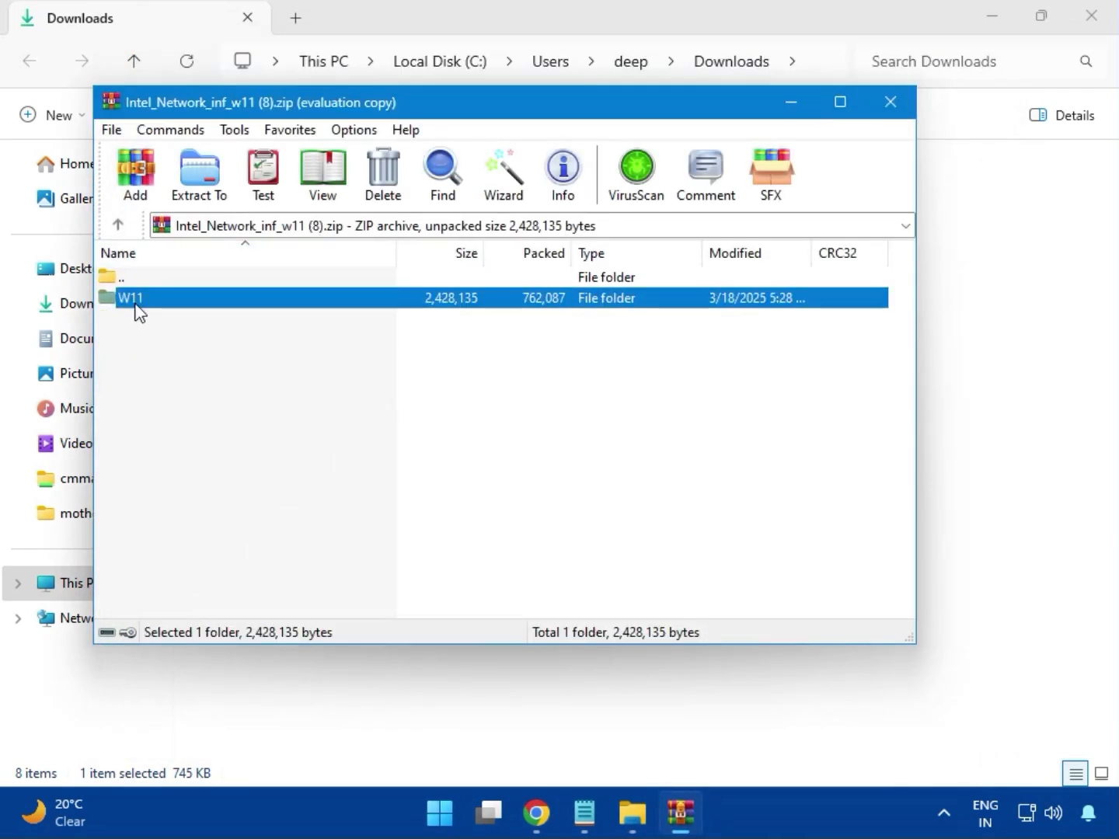
double_click(140, 302)
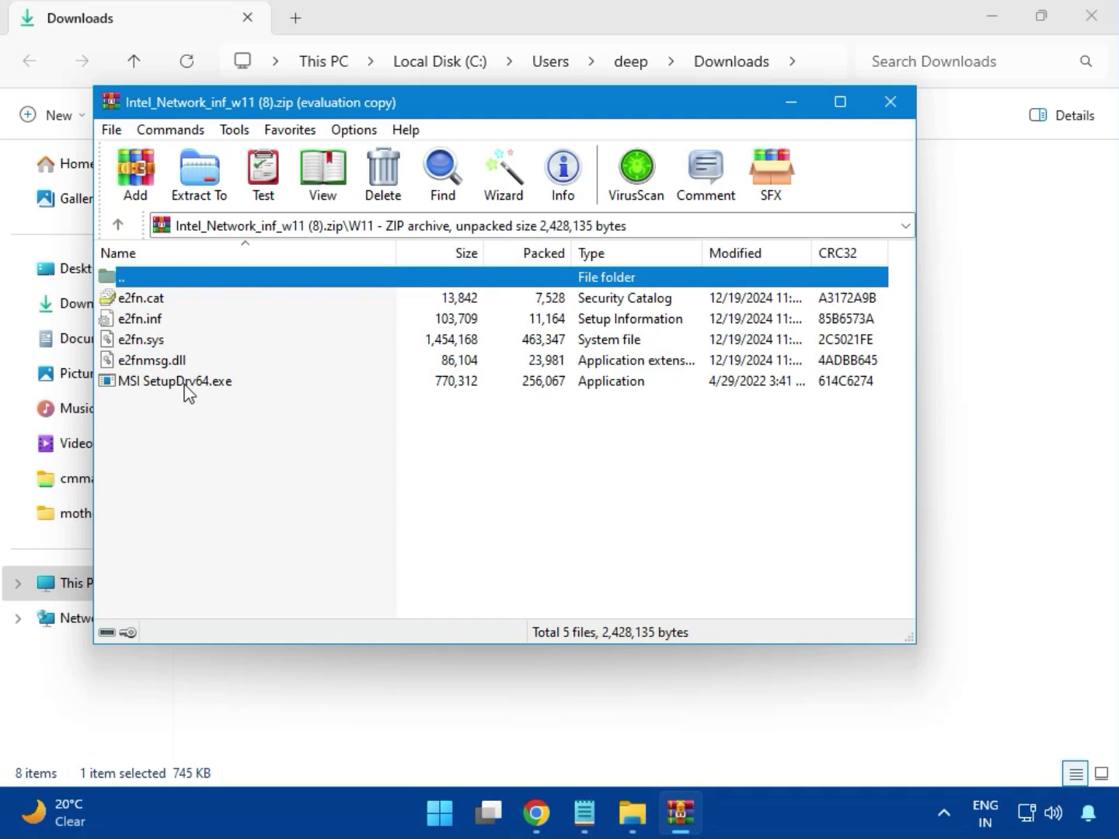
double_click(190, 381)
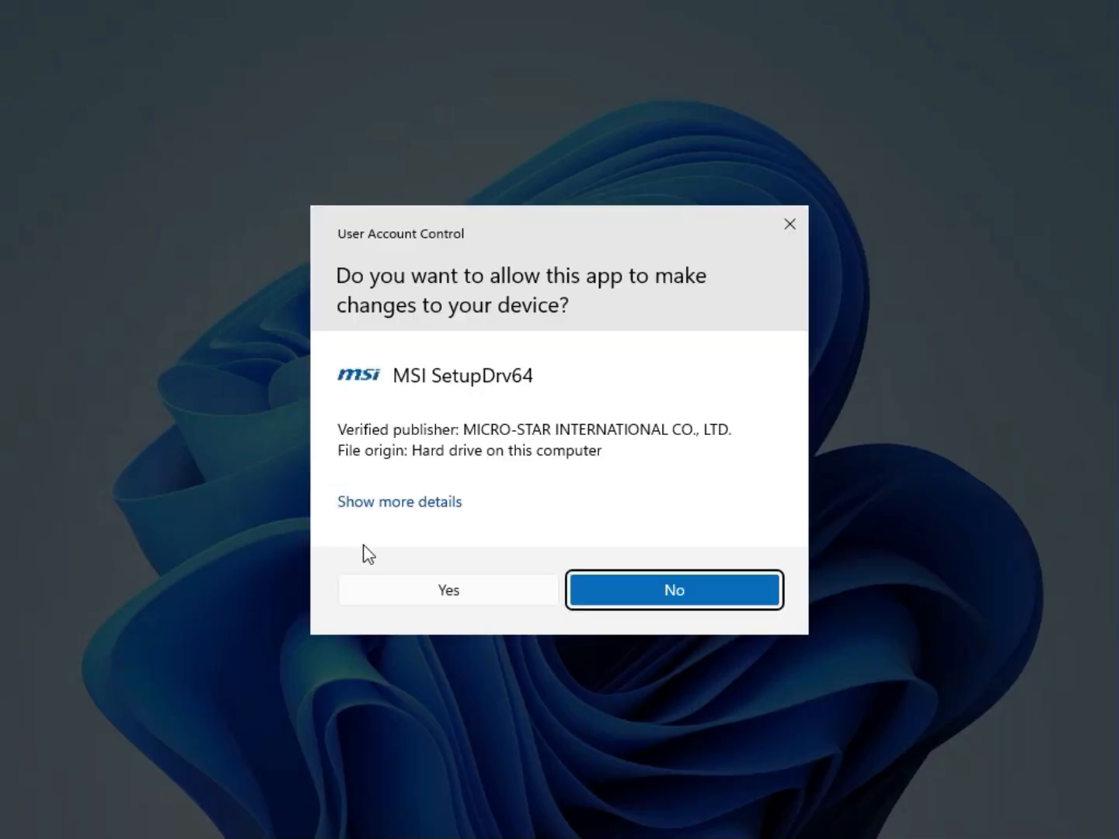
left_click(417, 585)
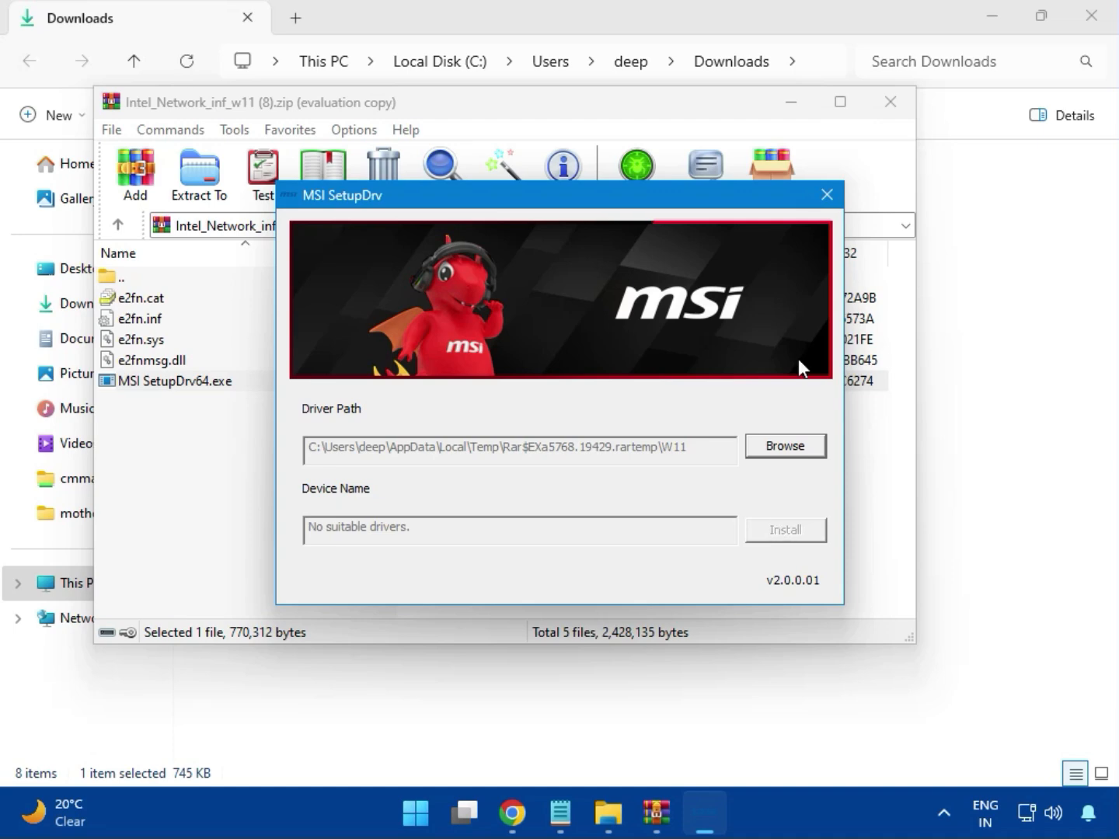
left_click(827, 193)
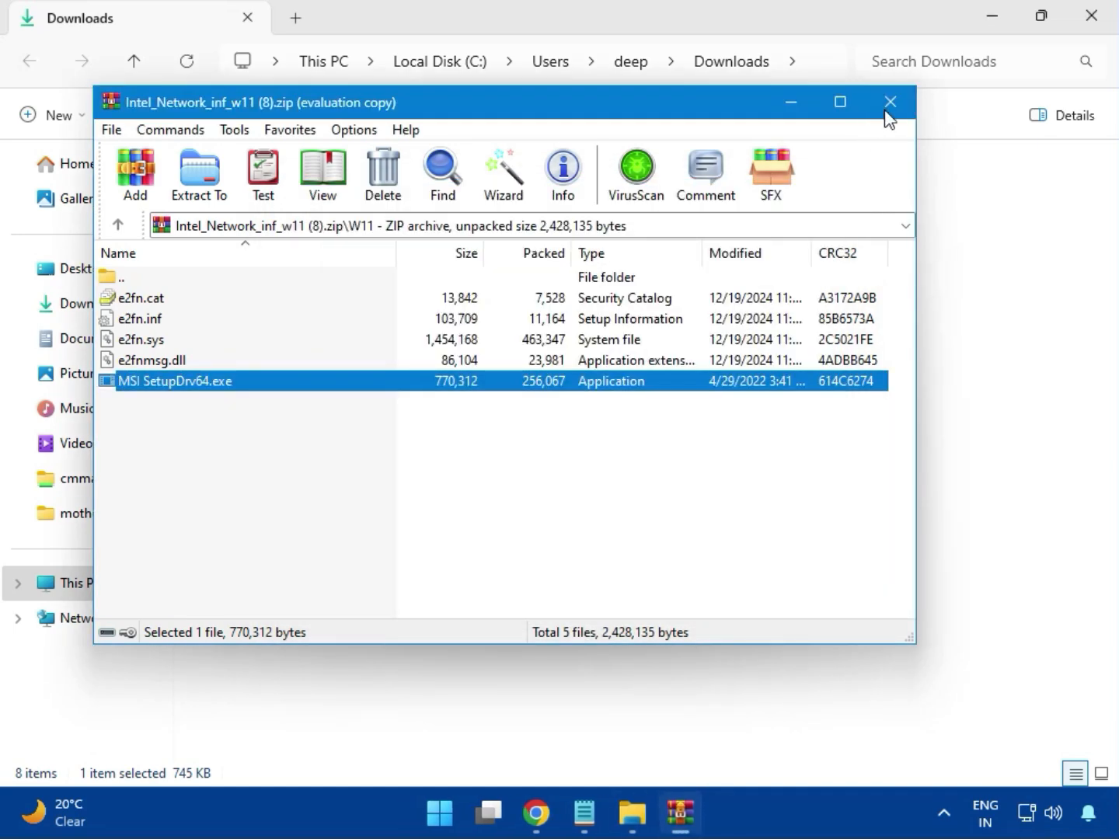
left_click(889, 107)
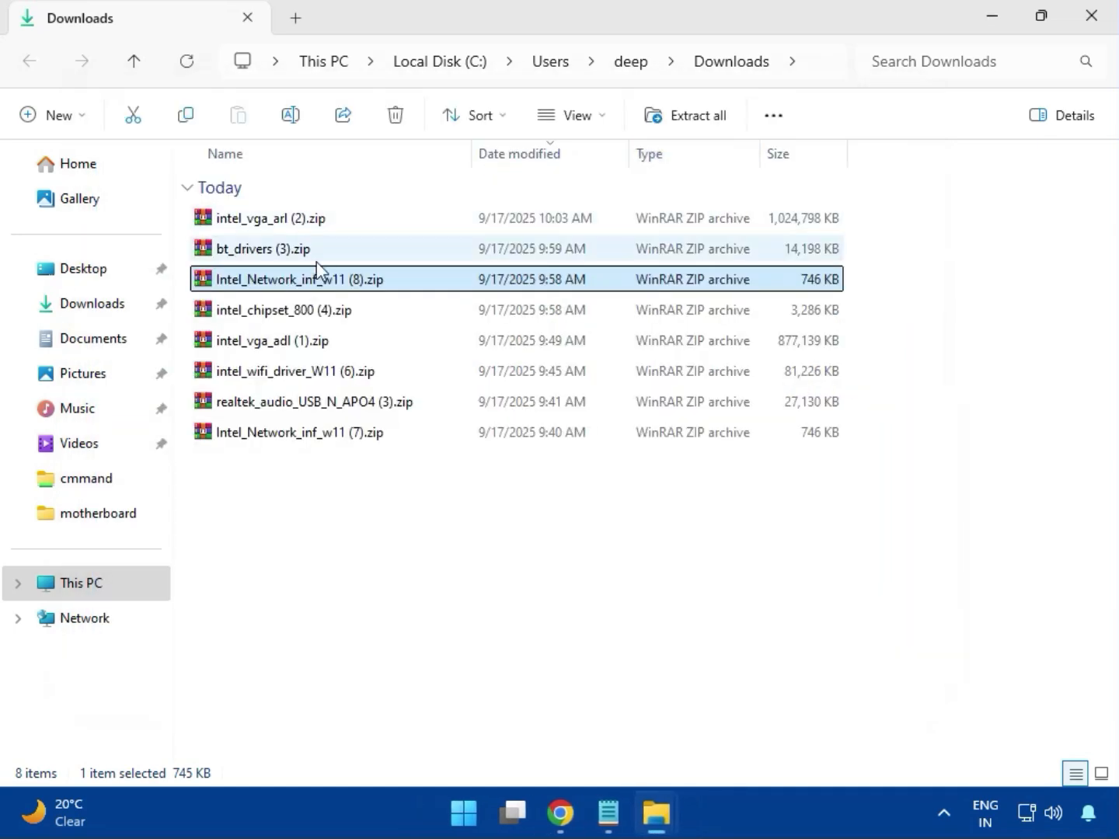
Step: Run SetupChipset.exe from the Intel Chipset Driver_10.1.20062.8627 folder in intel_chipset_800 (4).zip
left_click(259, 317)
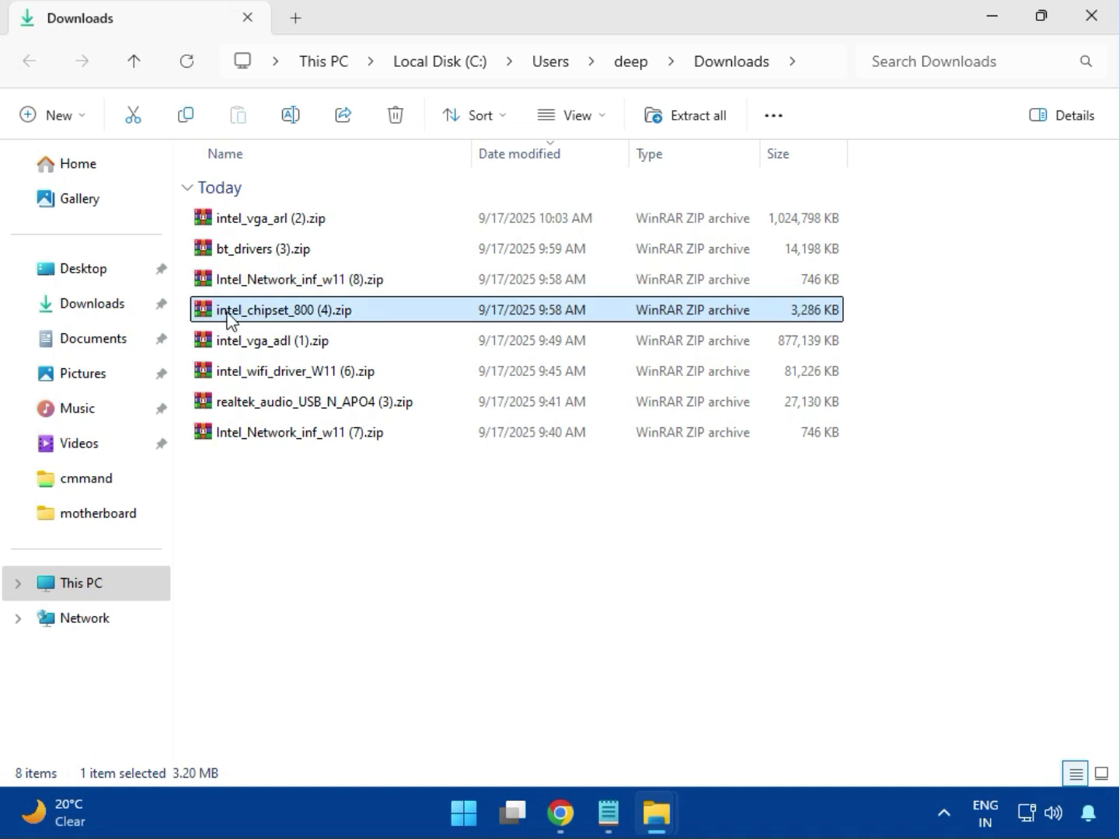
double_click(316, 318)
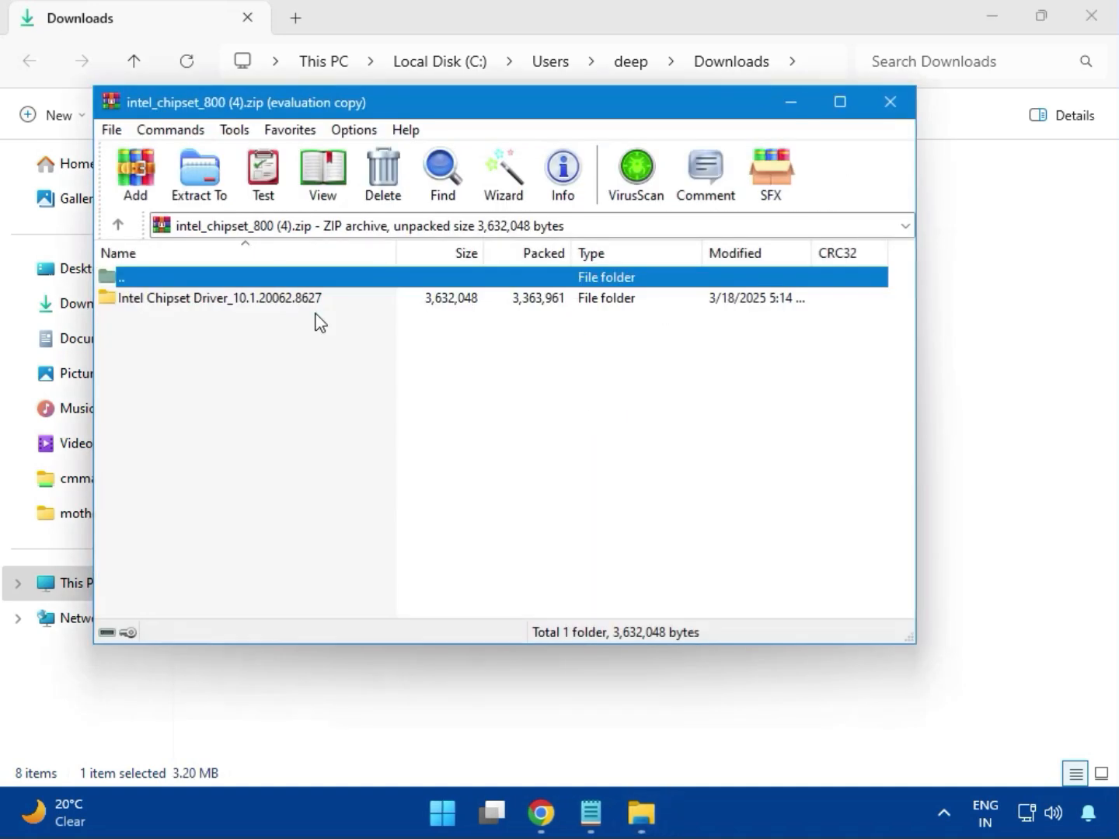
left_click(158, 304)
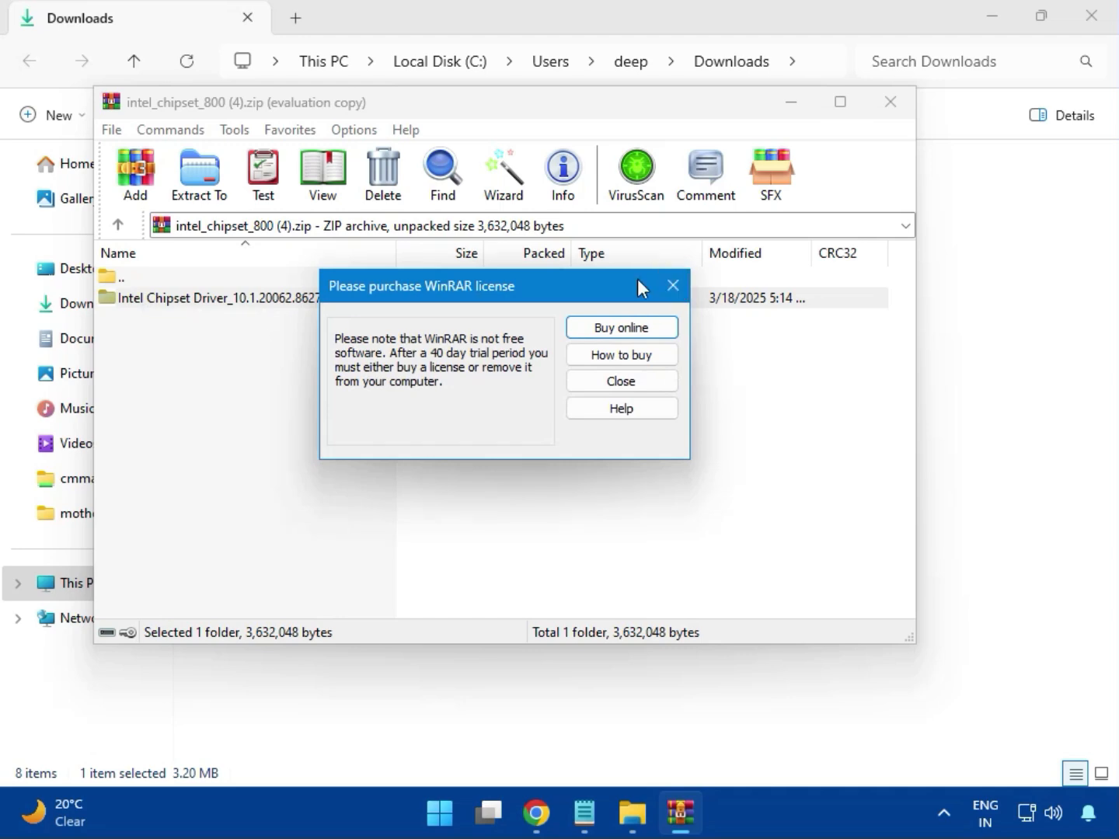
left_click(671, 286)
double_click(274, 303)
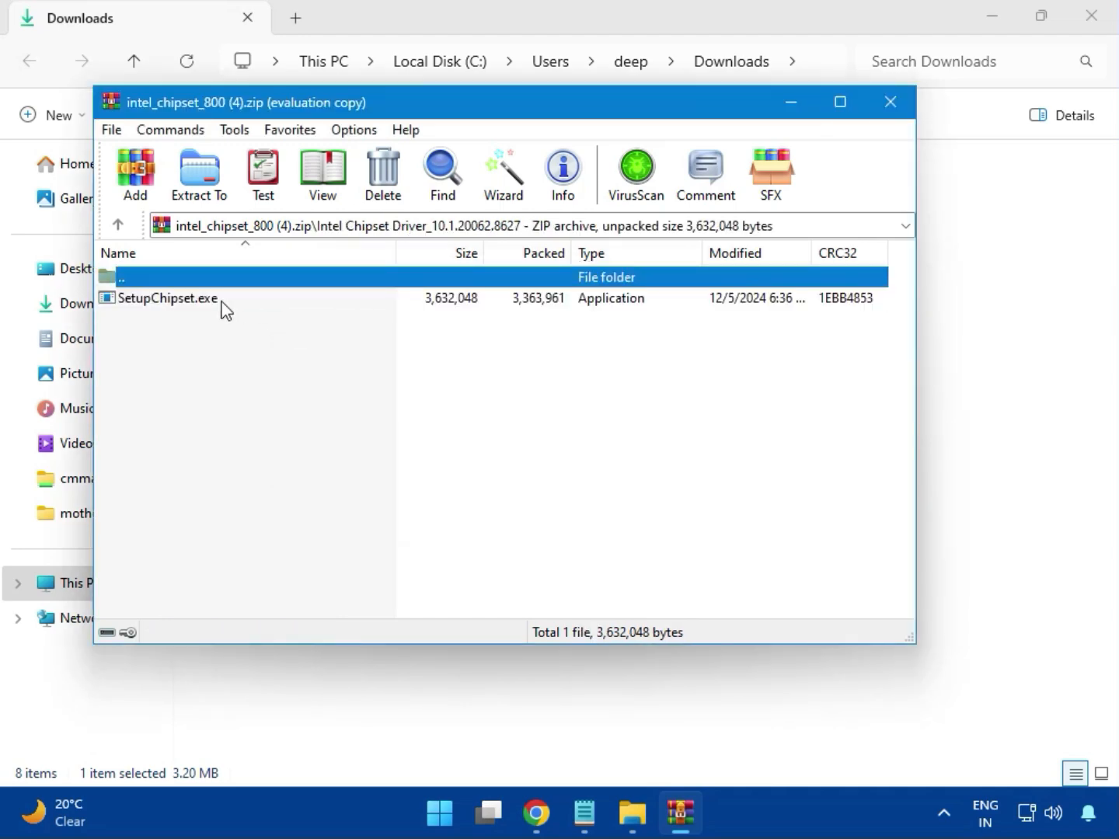
double_click(178, 300)
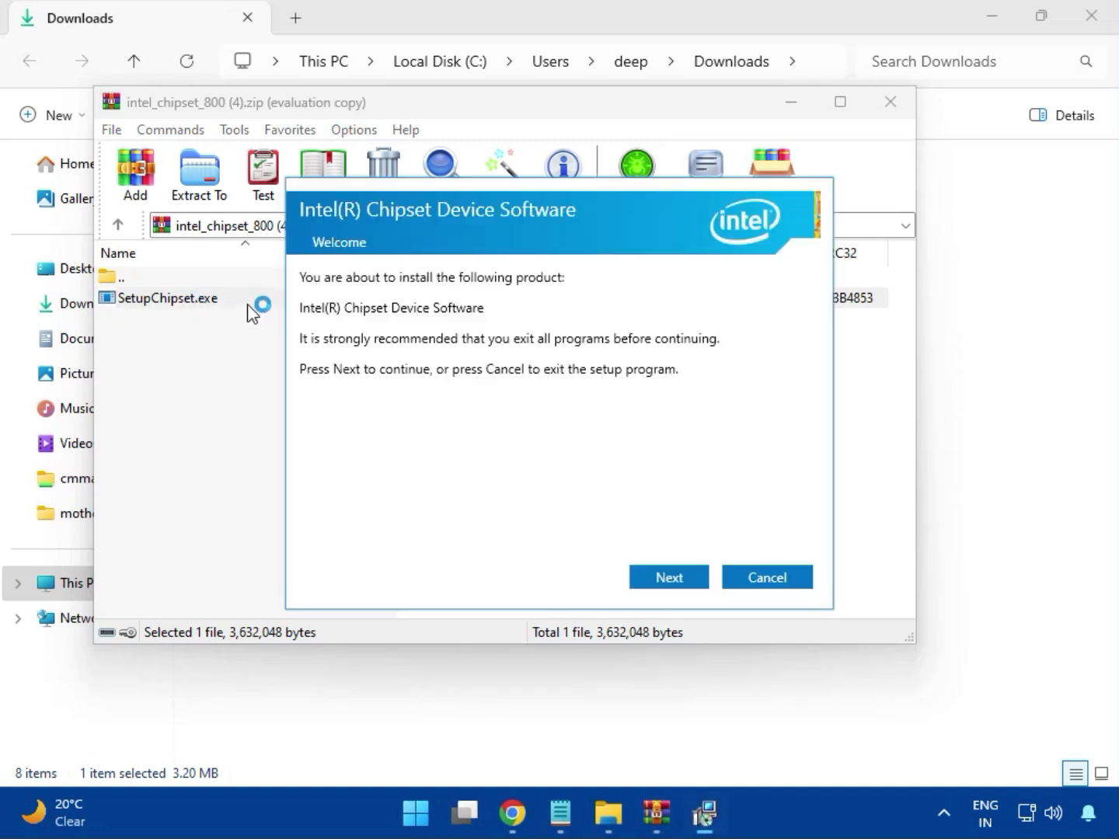
Step: Accept the license, try to install the Intel Chipset Device Software, and close the setup and the intel_chipset_800 (4).zip archive
left_click(673, 580)
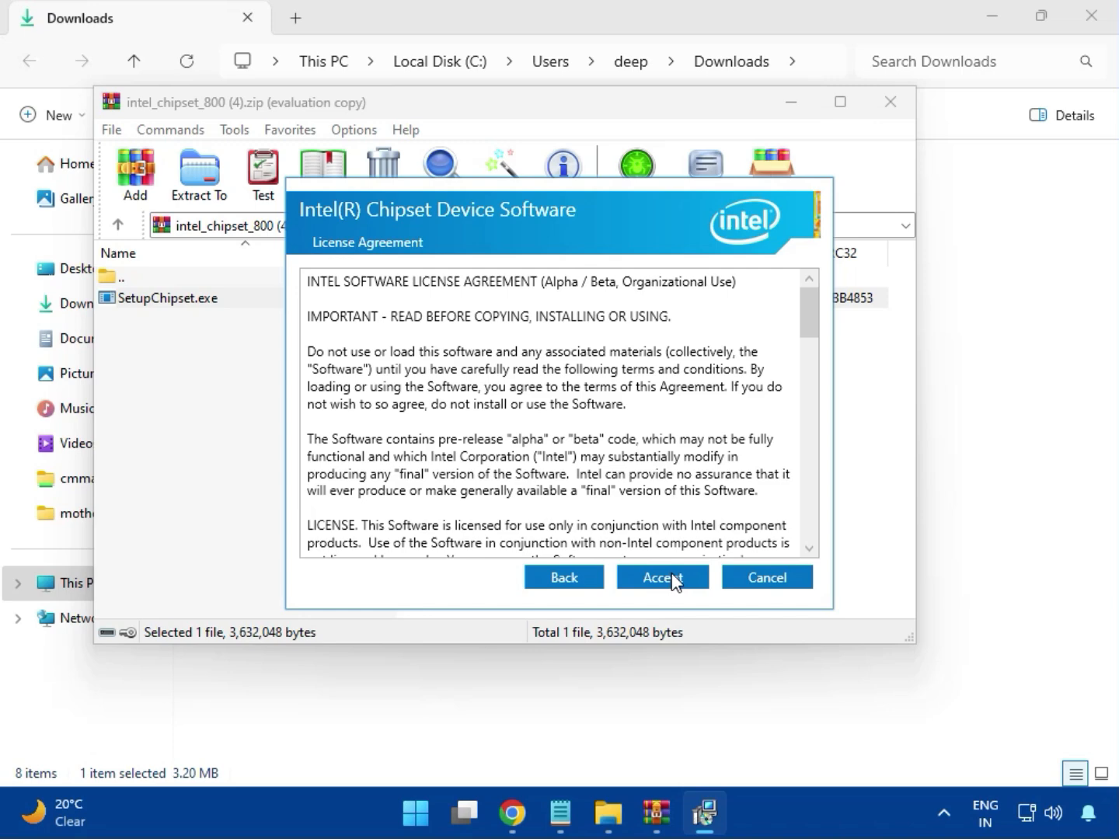
left_click(674, 581)
left_click(669, 575)
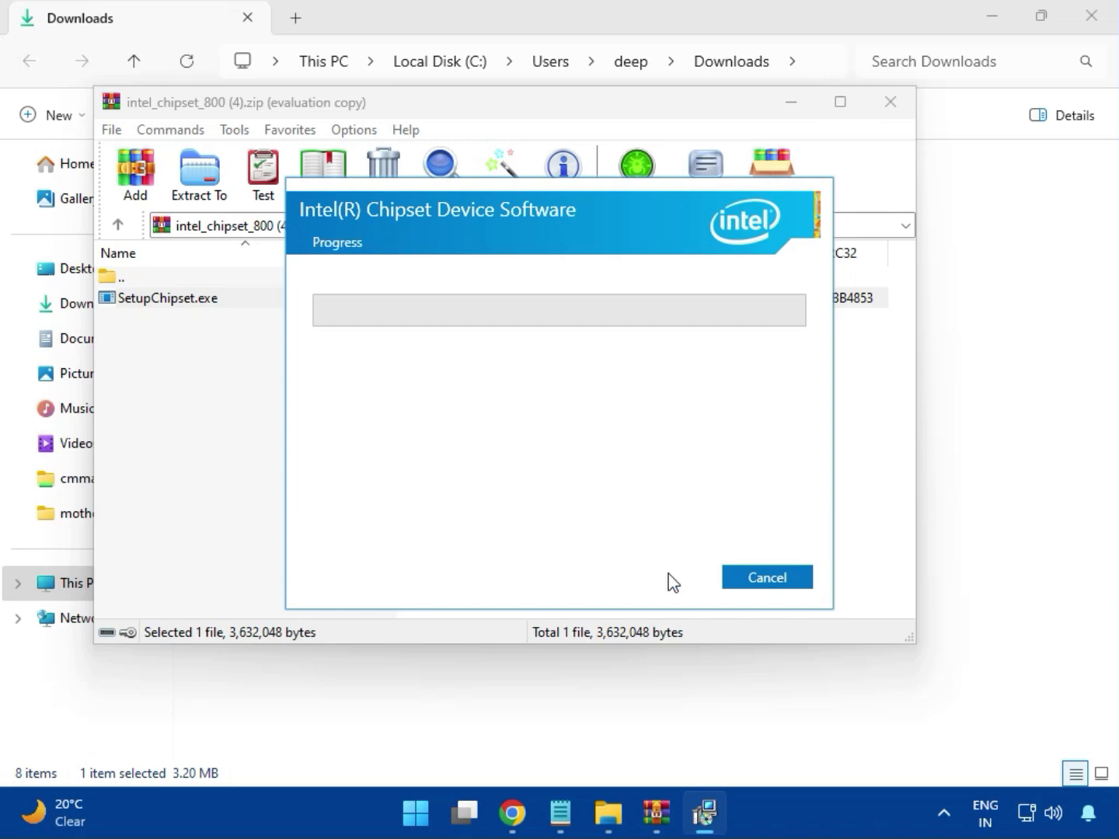
left_click(494, 584)
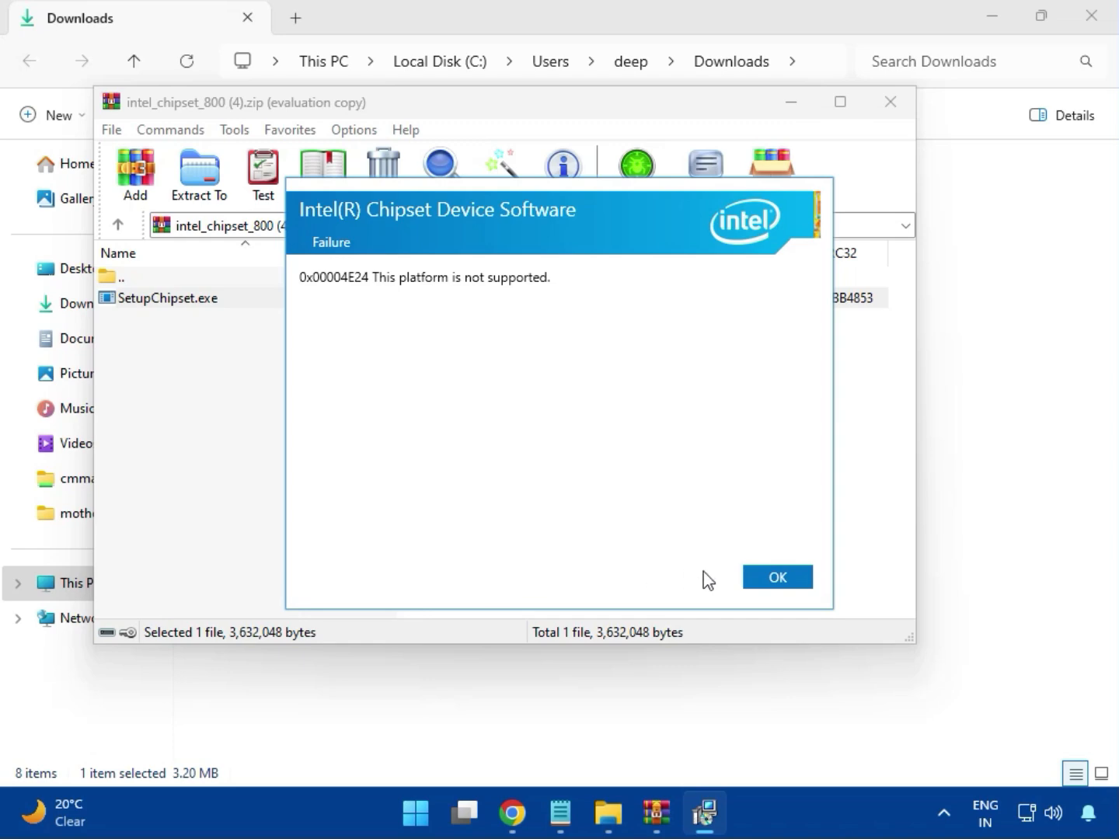
left_click(765, 580)
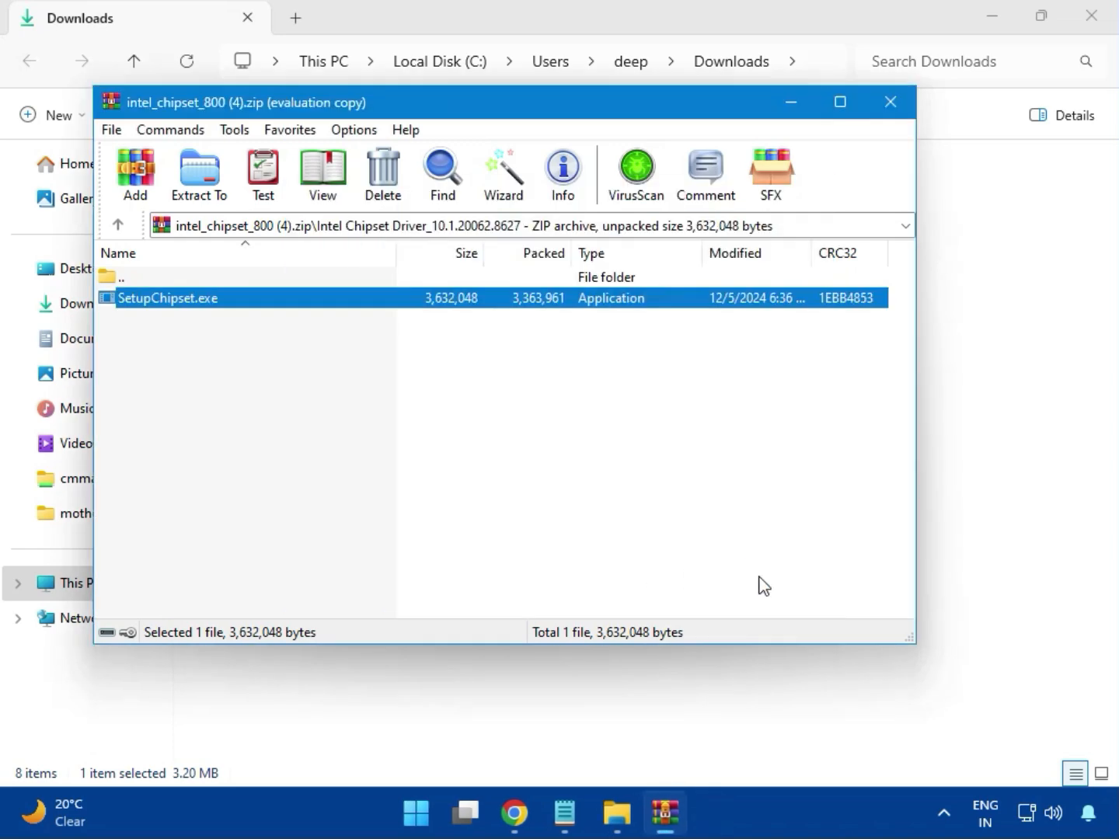
left_click(890, 102)
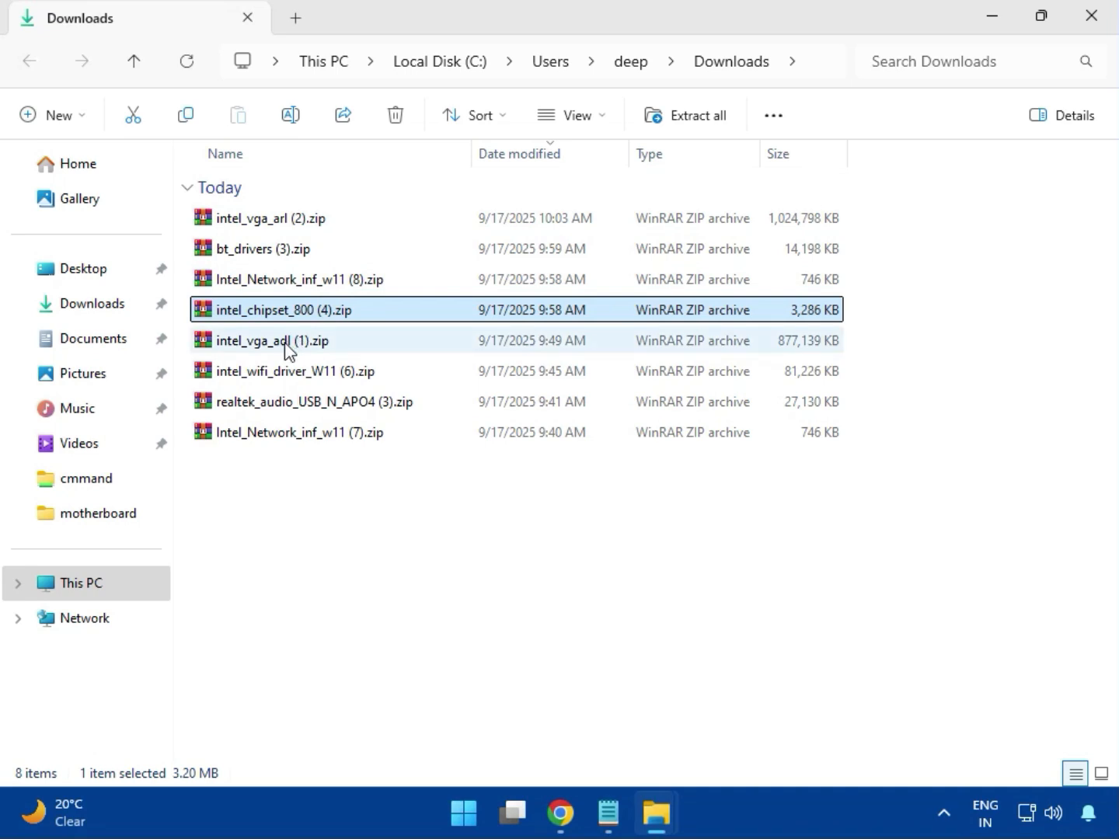
Step: Open intel_vga_adl (1).zip to view its contents and close the archive
left_click(286, 348)
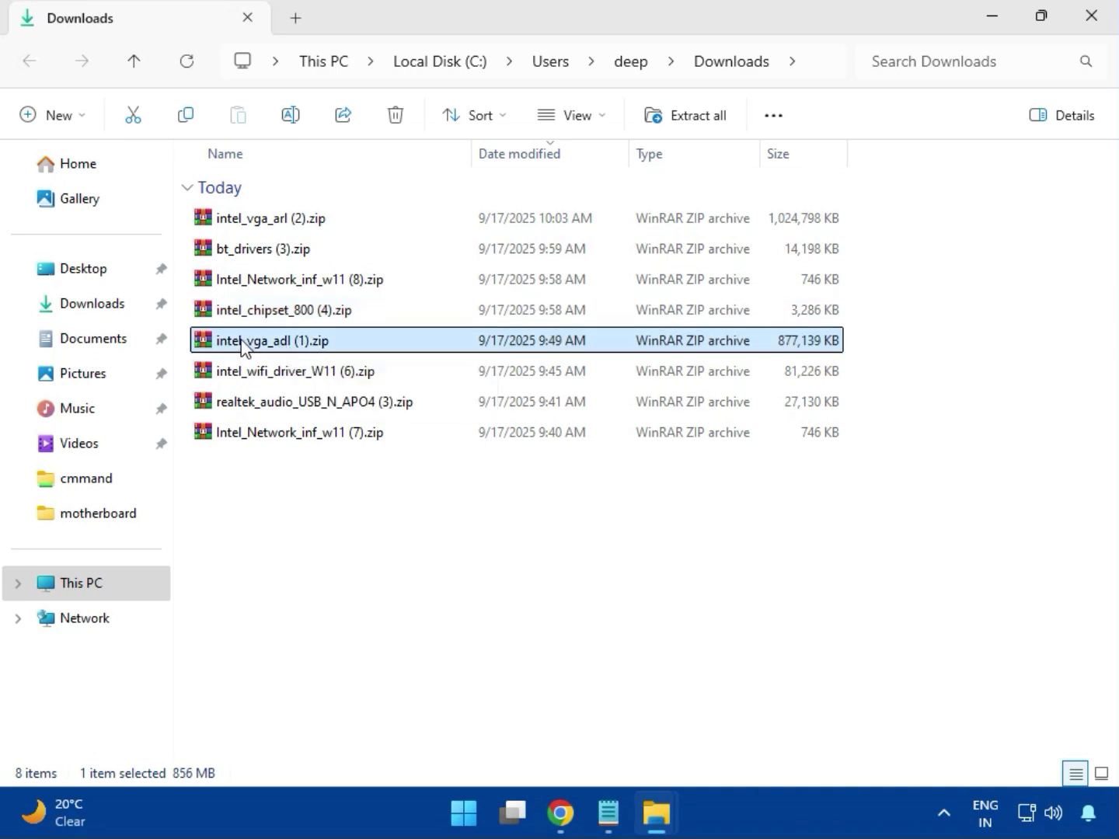
double_click(276, 342)
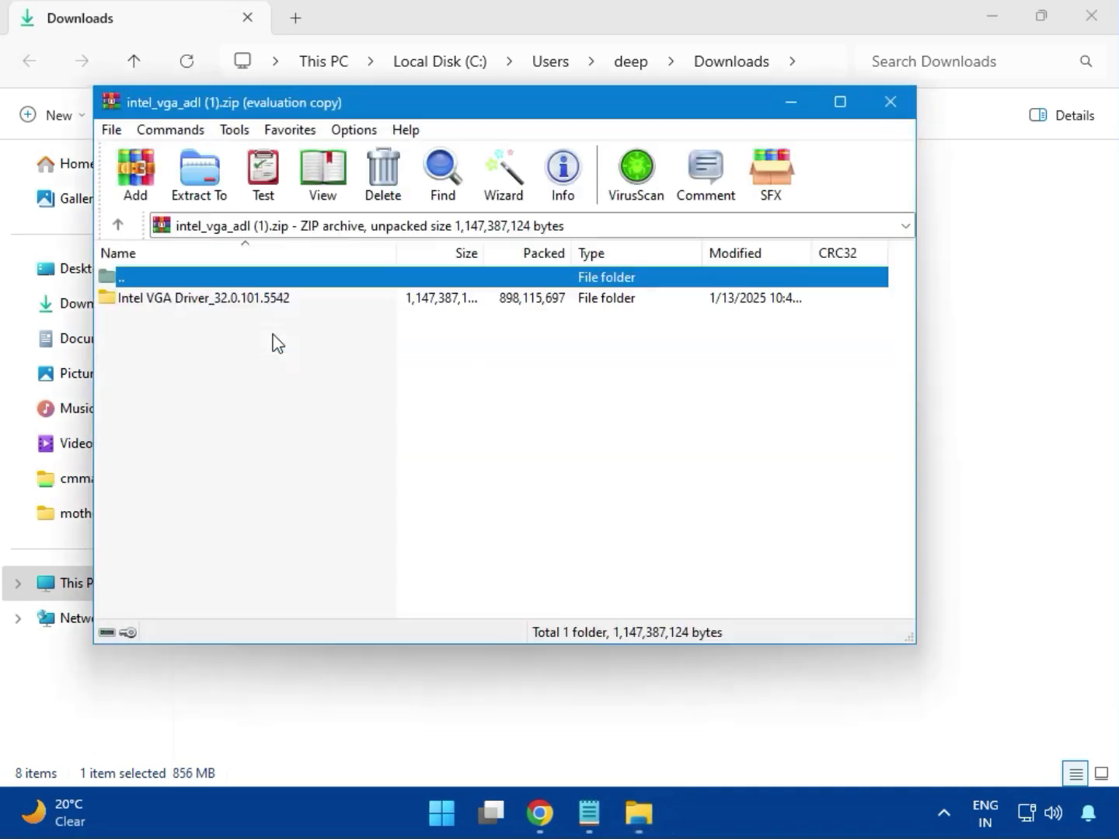
left_click(967, 59)
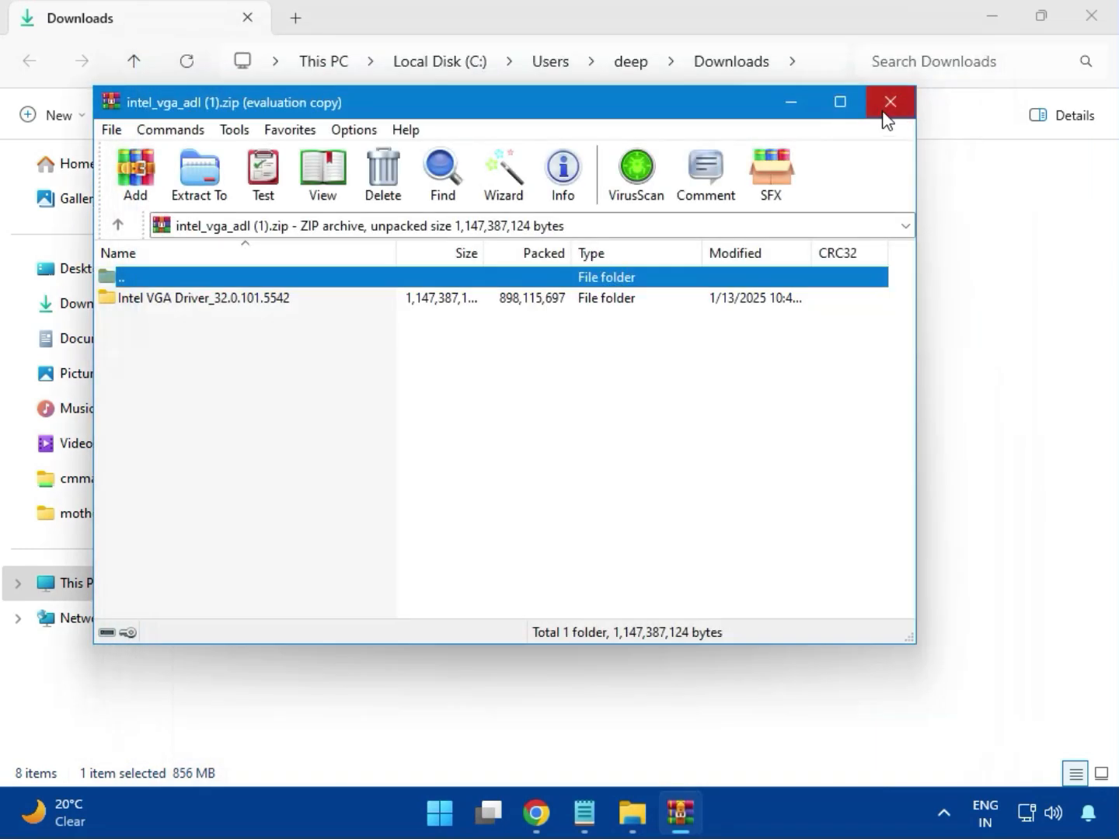
left_click(884, 106)
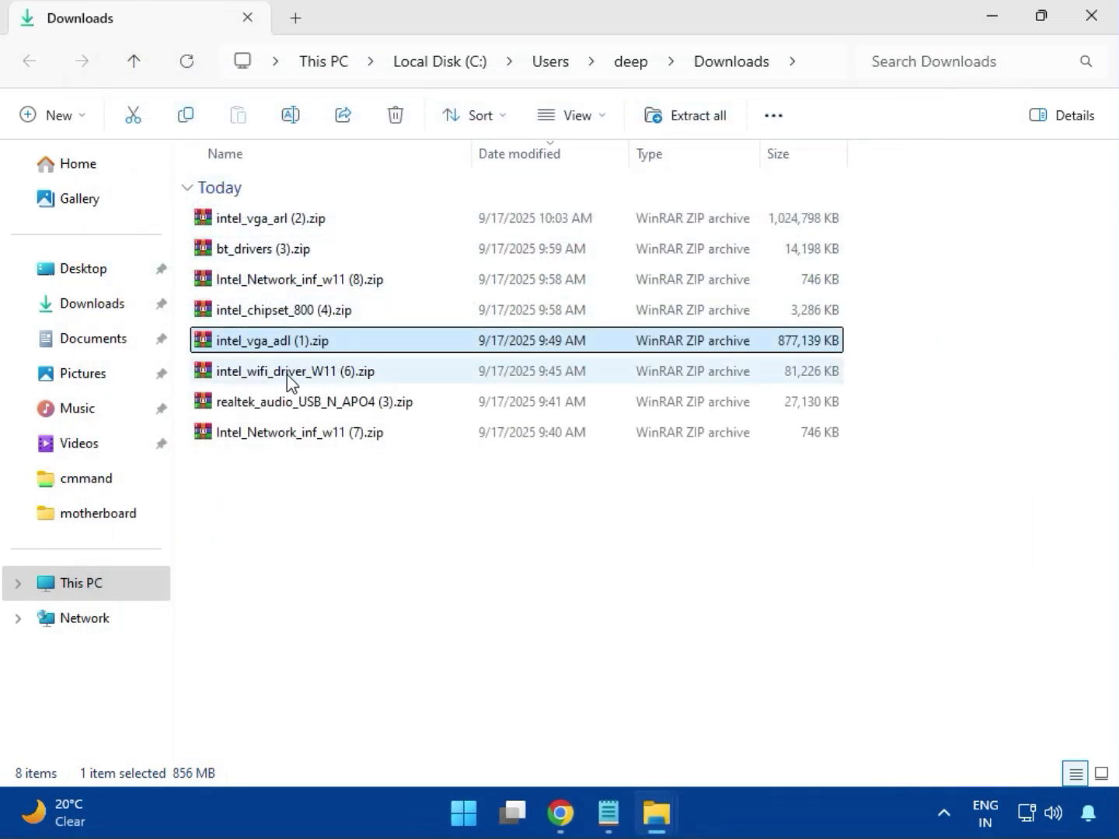
Step: Open the UWD\Win64 folder of Intel WIFI Driver_23.40.0.4 inside intel_wifi_driver_W11 (6).zip
left_click(287, 373)
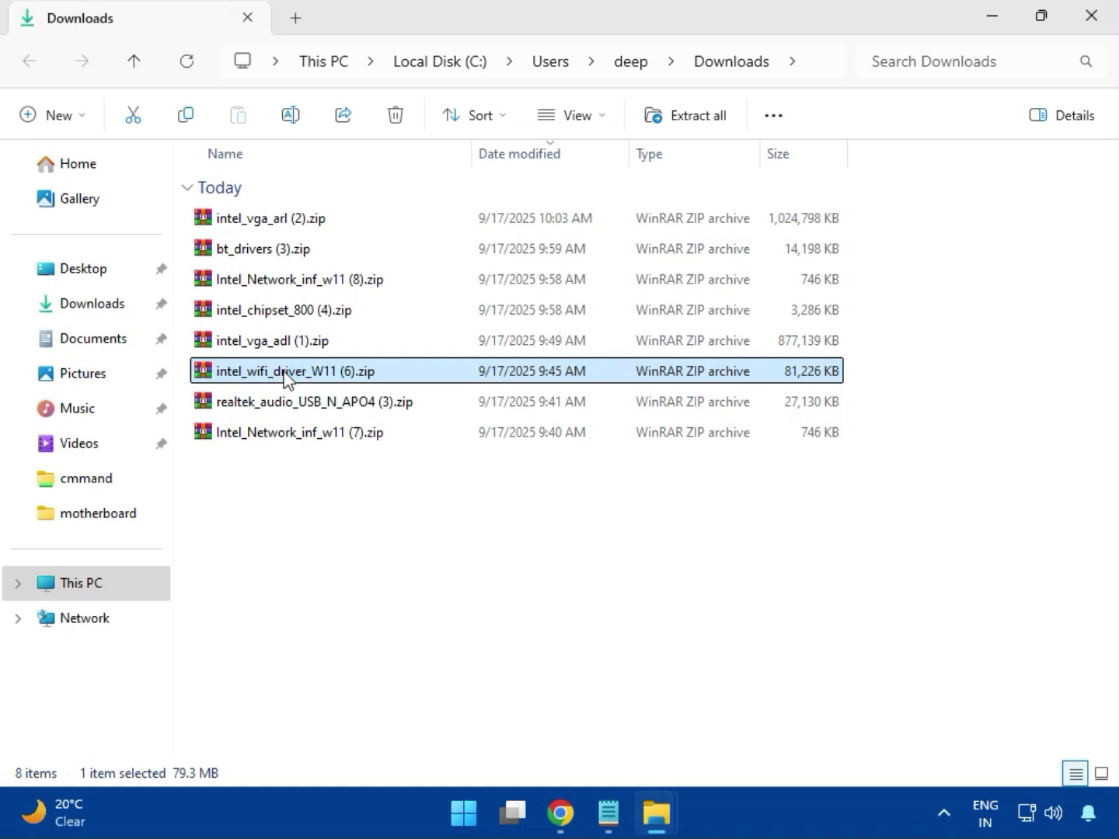
double_click(285, 377)
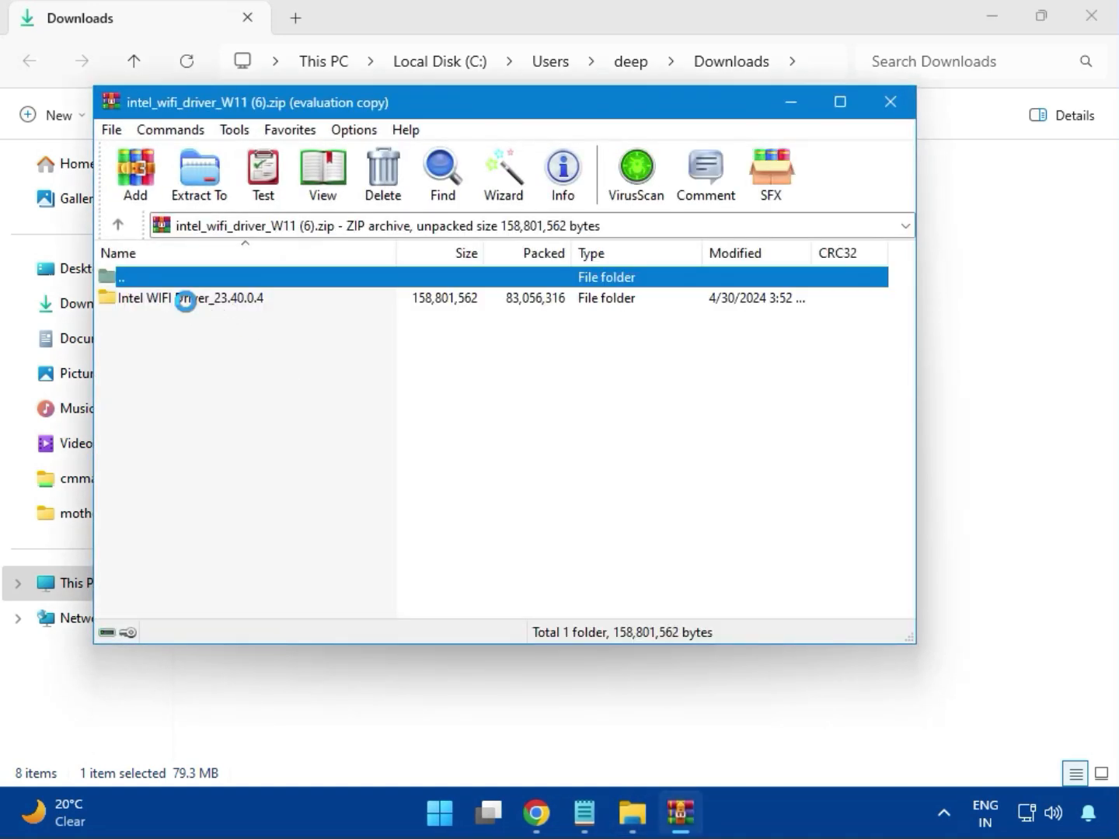
left_click(672, 284)
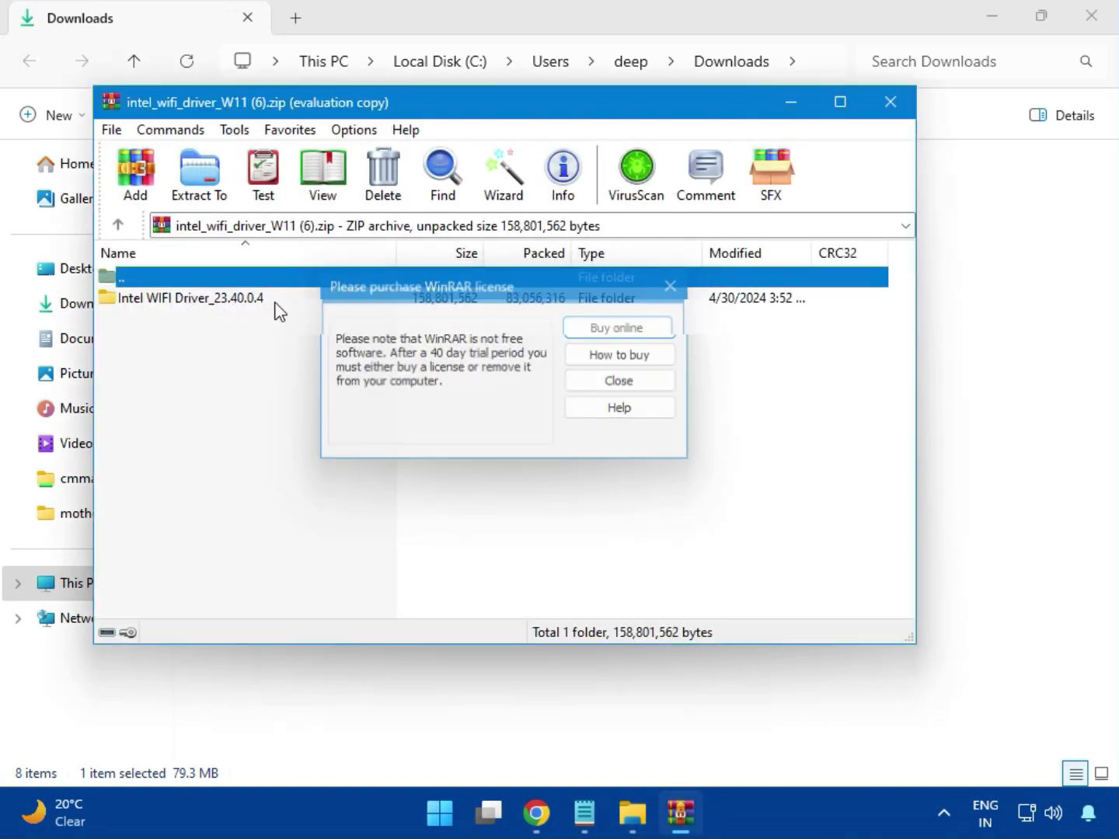
double_click(182, 300)
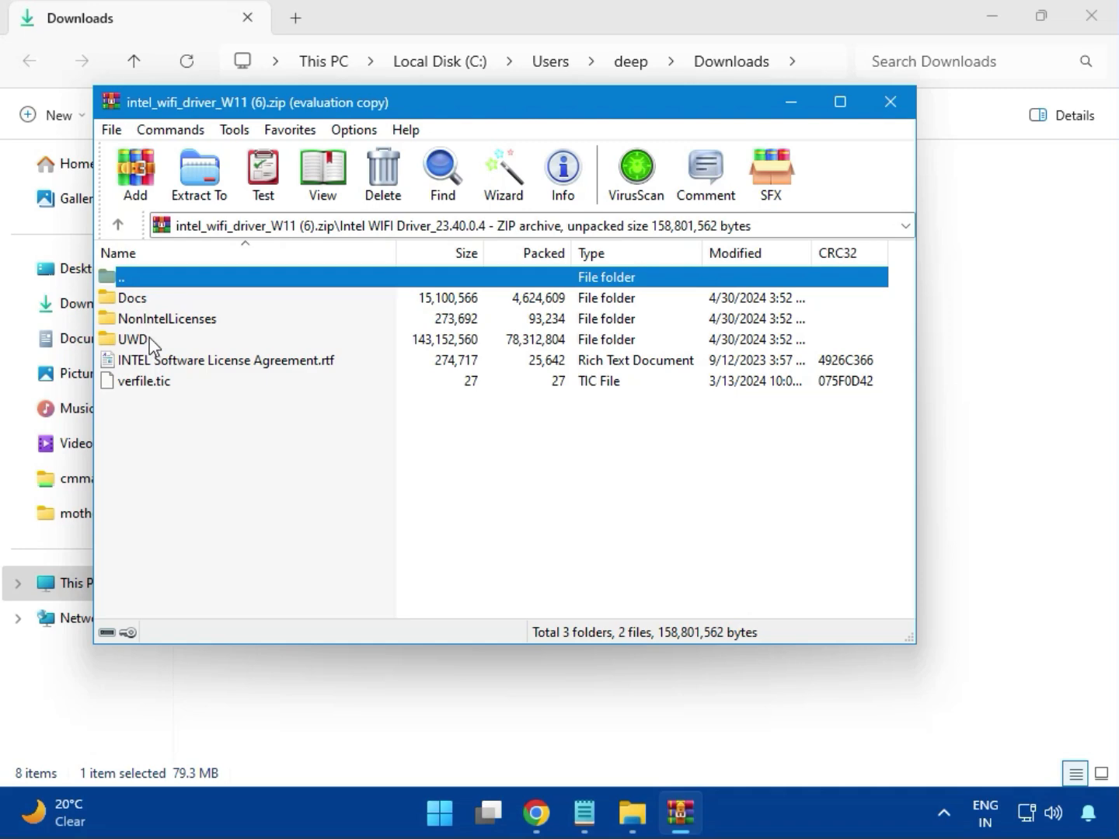
double_click(146, 340)
double_click(150, 303)
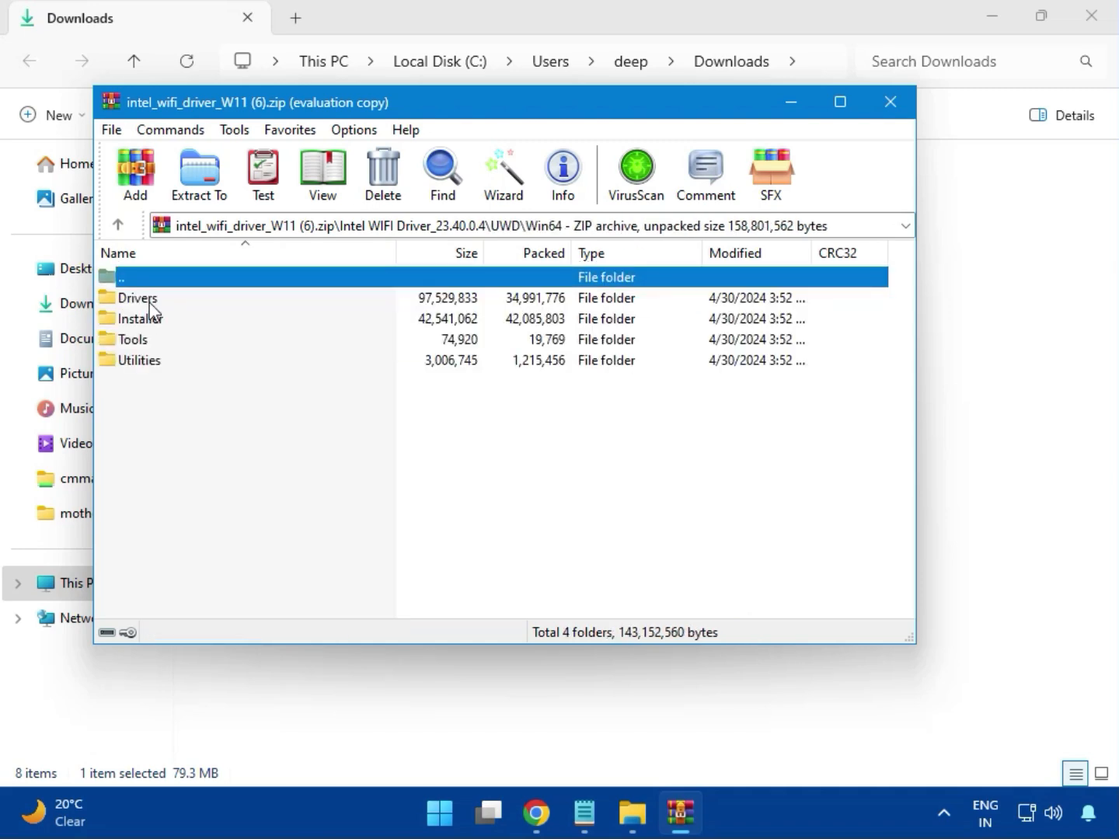
Step: Check the contents of the Drivers folder and run WirelessSetup.exe from the neighbouring Installer folder
double_click(138, 299)
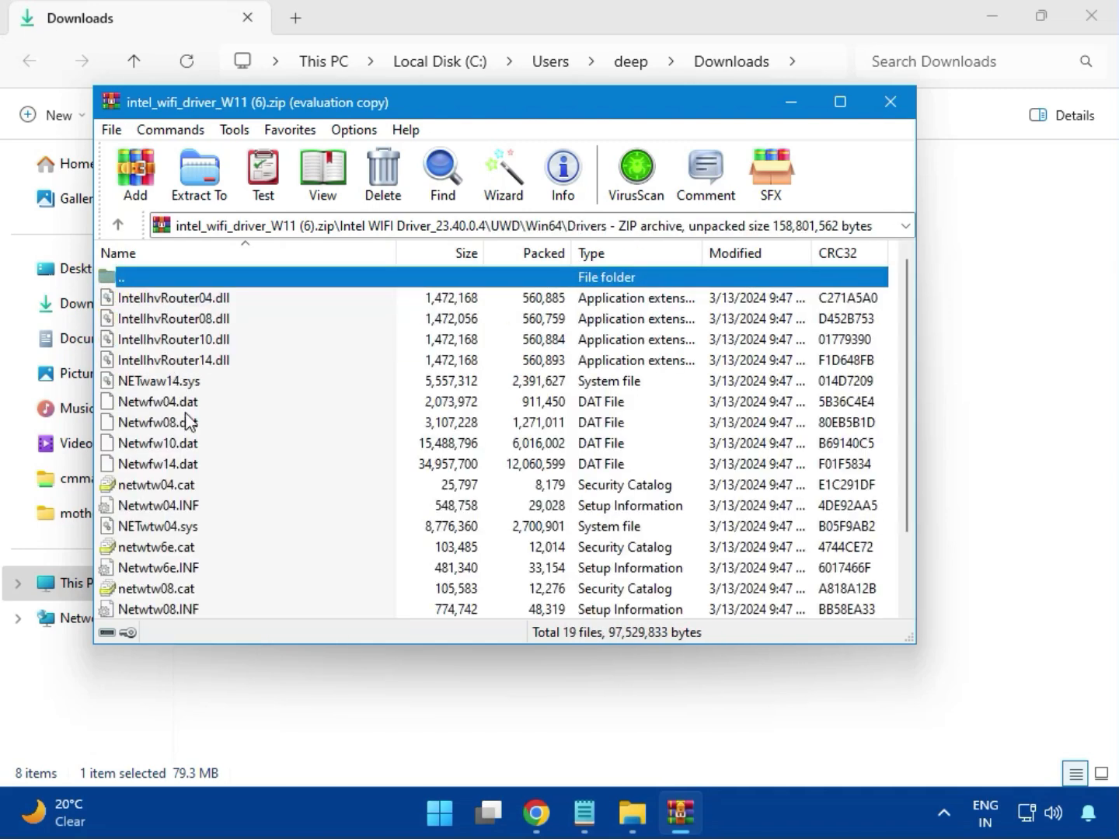
scroll(206, 464, "down", 2)
scroll(200, 516, "up", 2)
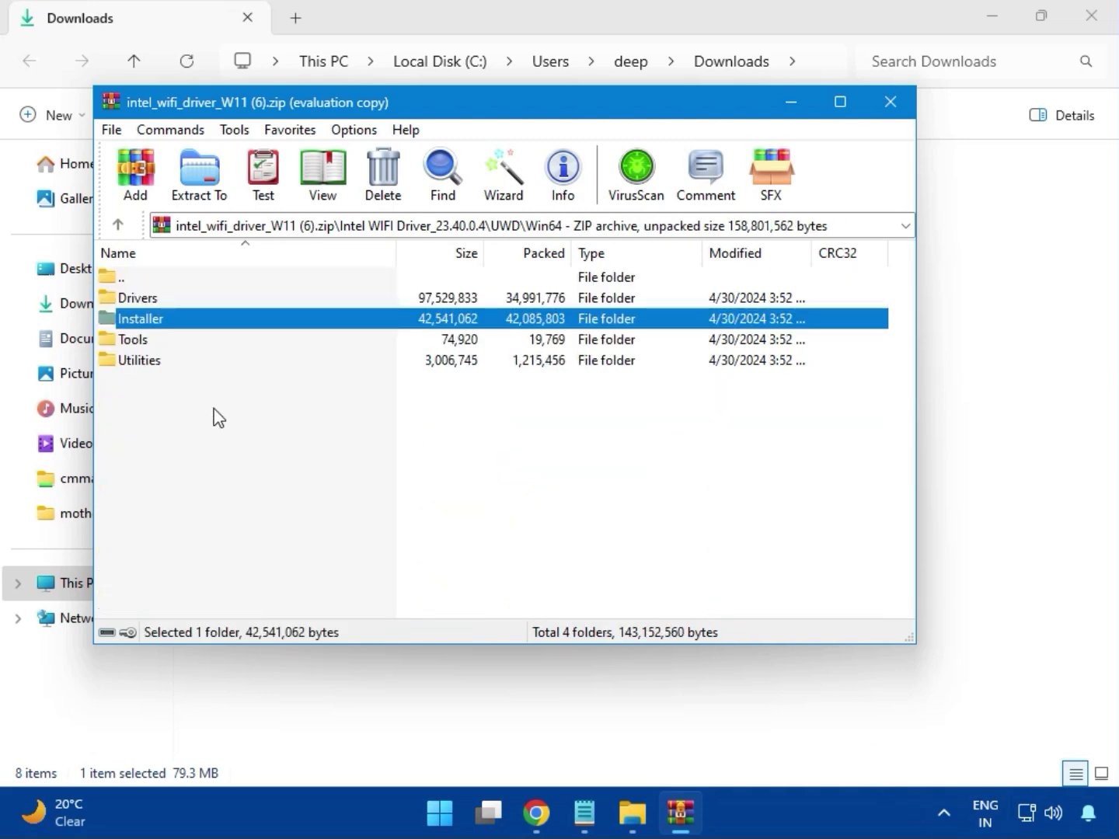
double_click(159, 325)
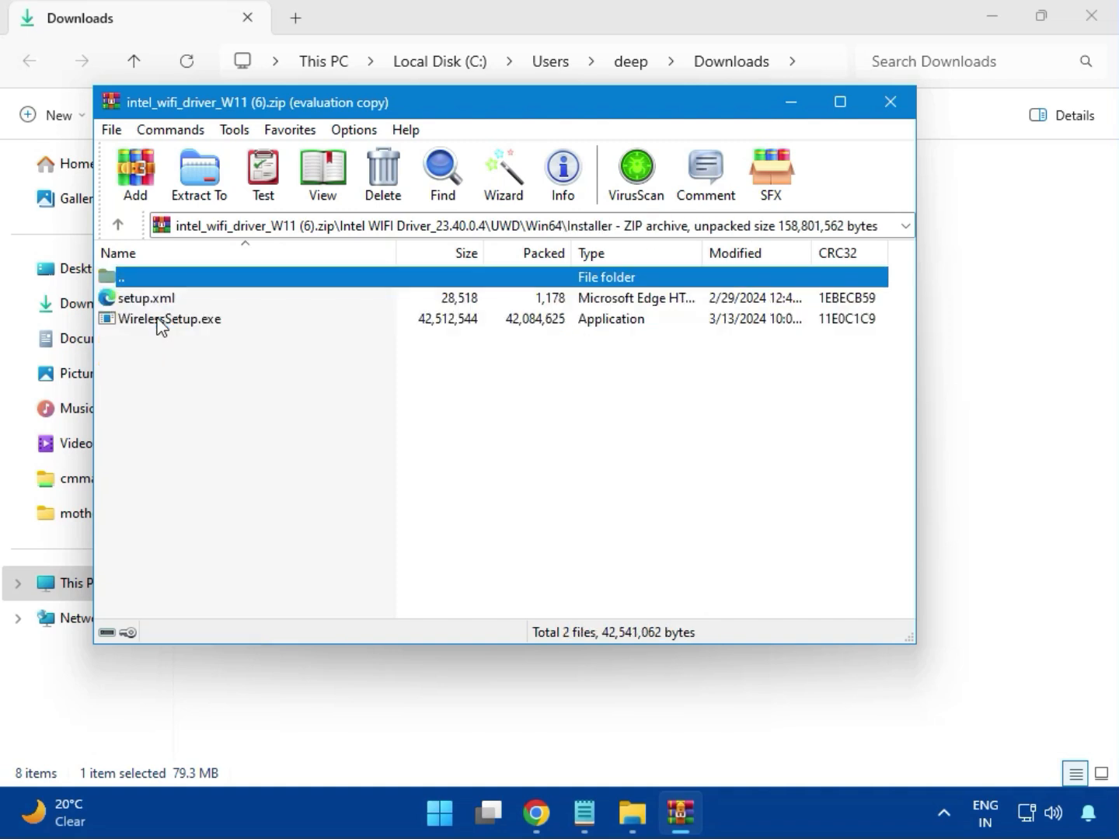
left_click(140, 326)
double_click(174, 324)
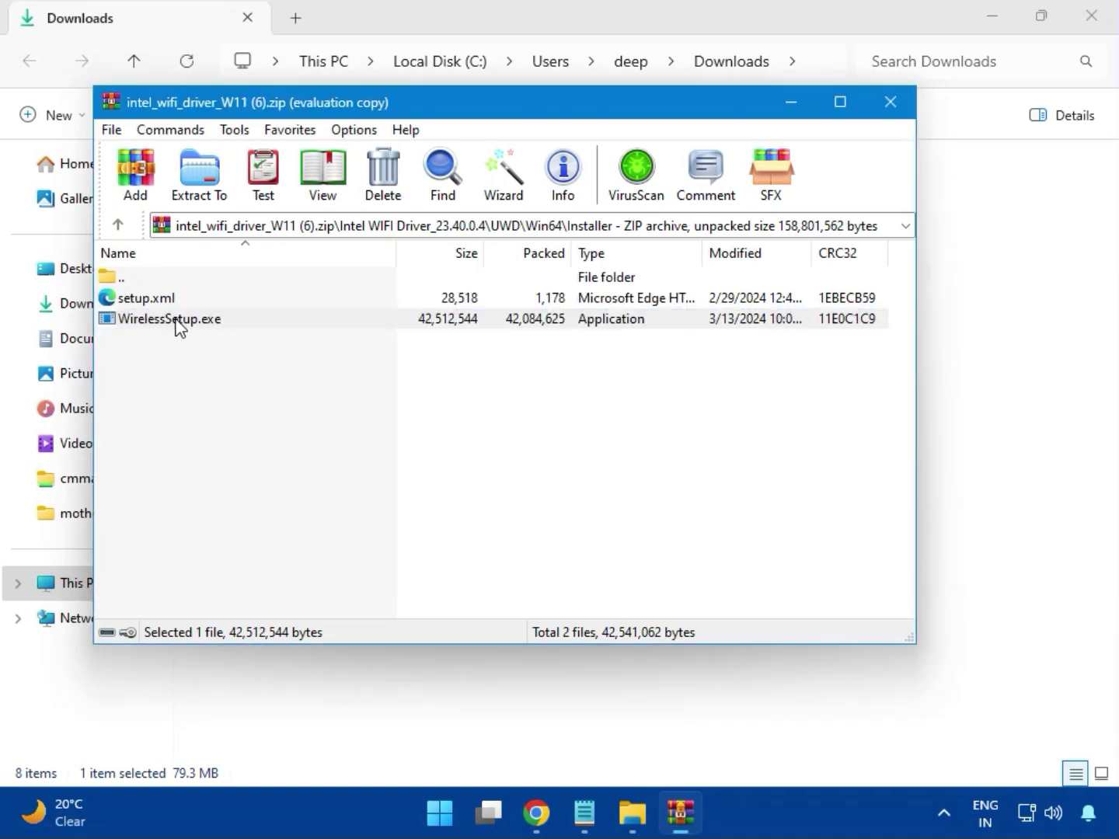
double_click(177, 322)
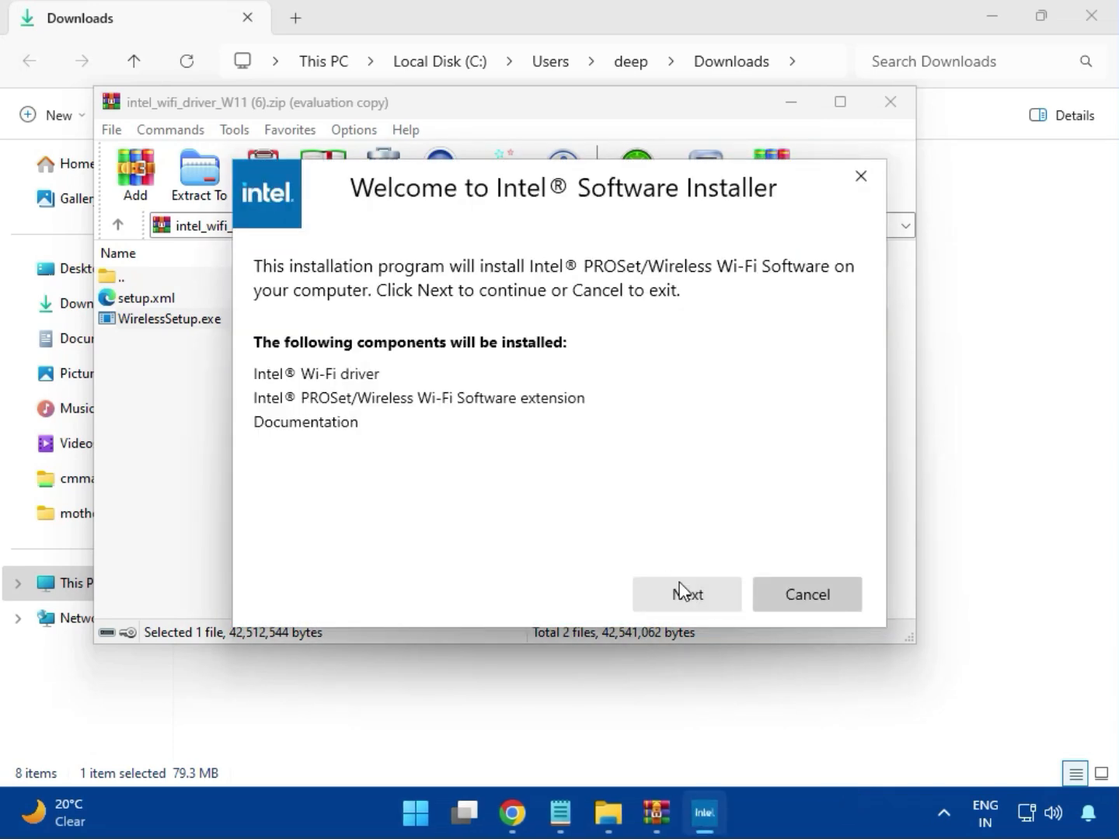
Step: Accept the license, install the Intel PROSet/Wireless Wi-Fi Software with permission to make changes, and close the installer and the archive
left_click(683, 590)
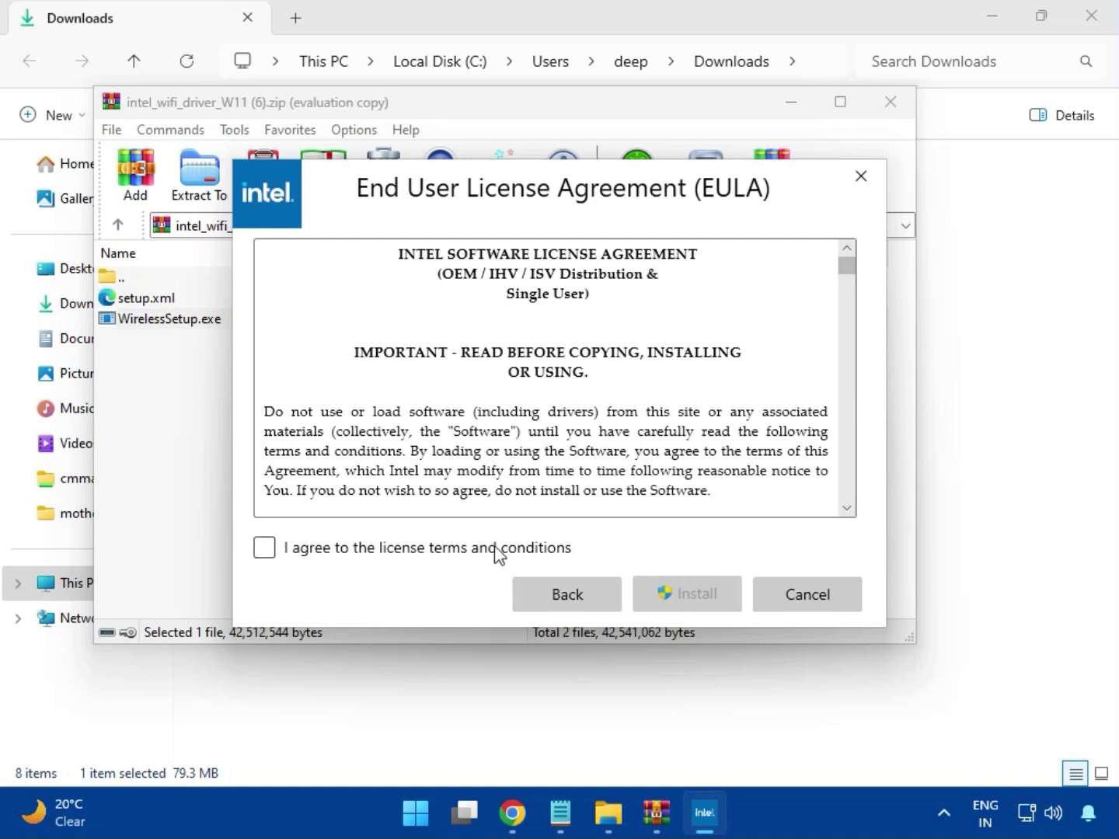
left_click(496, 548)
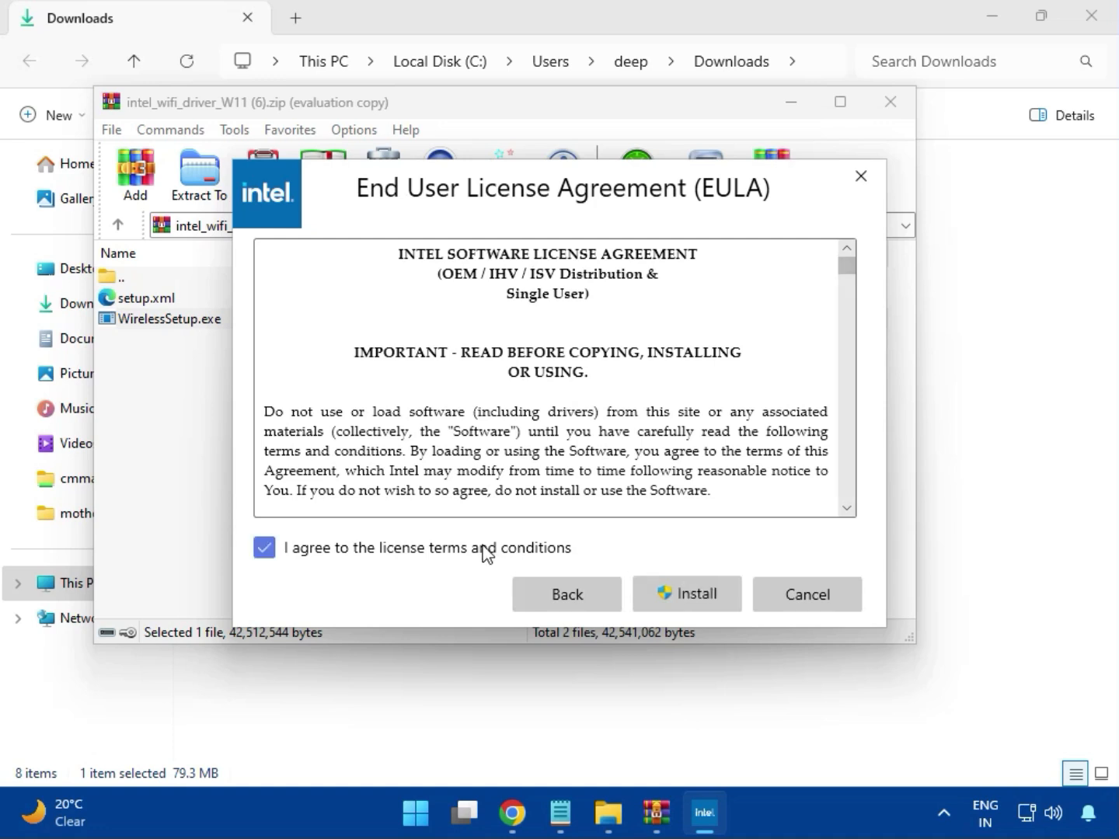
left_click(696, 597)
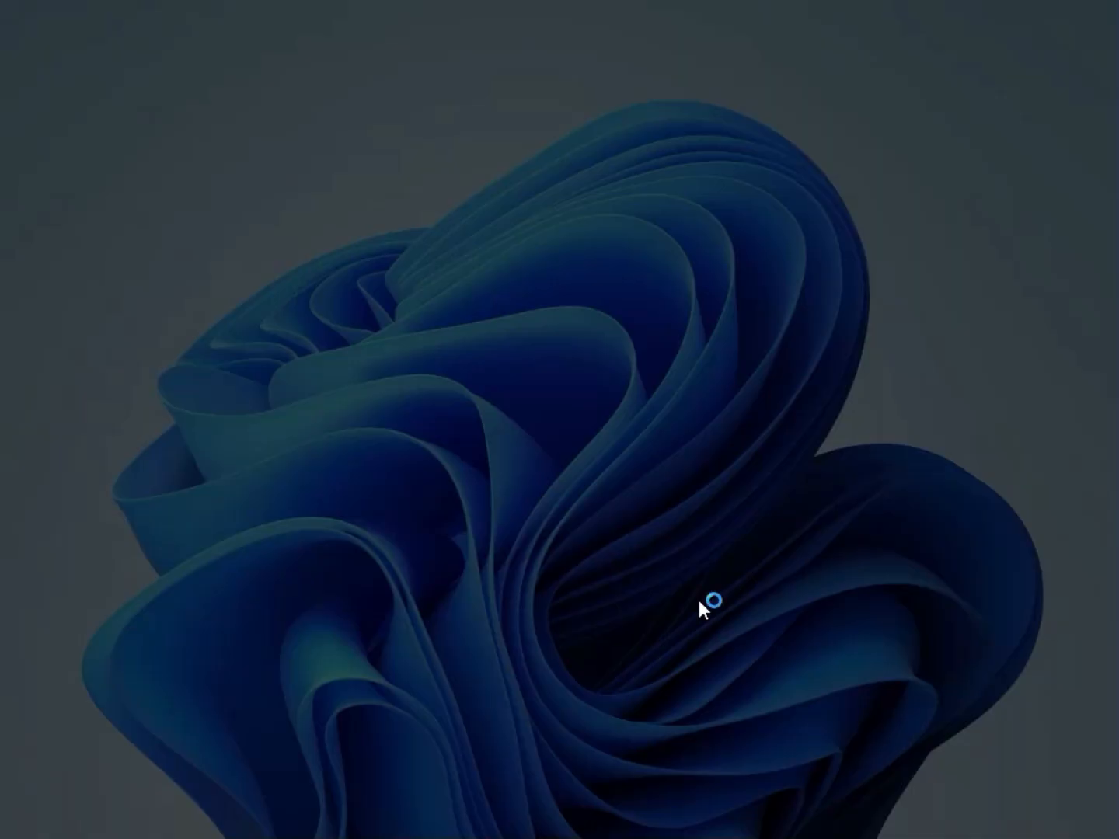
left_click(506, 600)
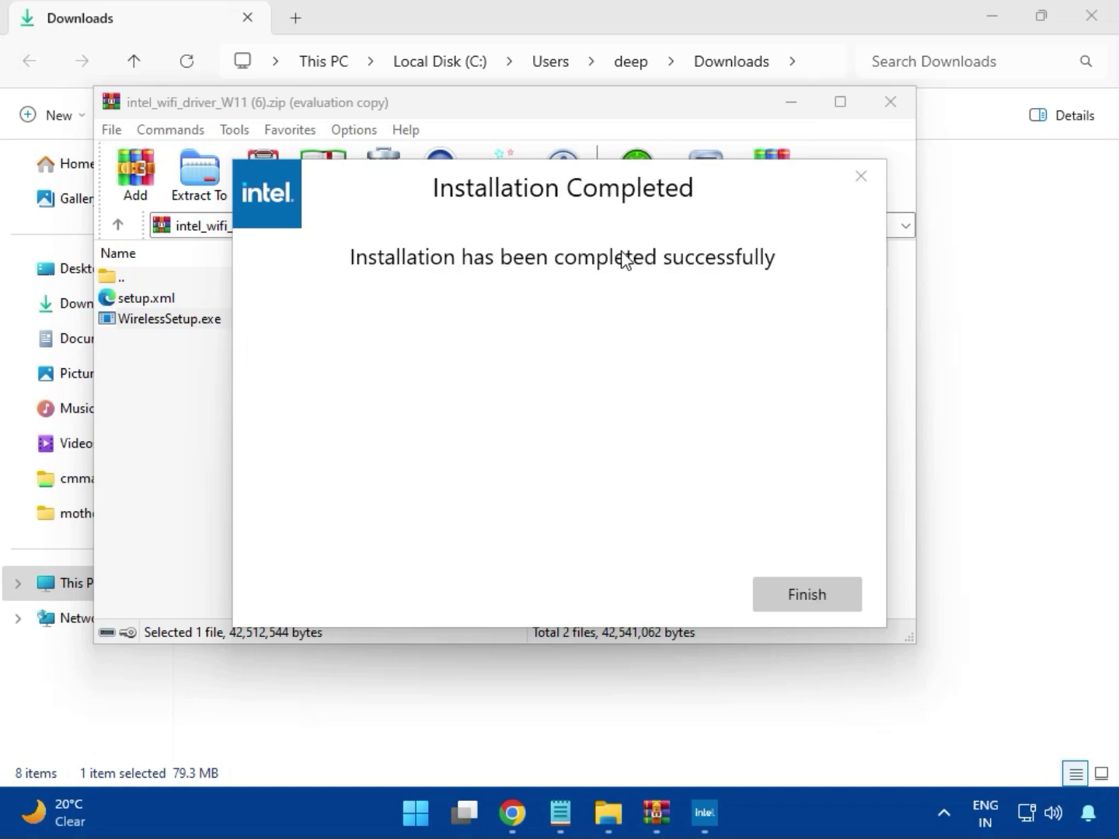
left_click(803, 588)
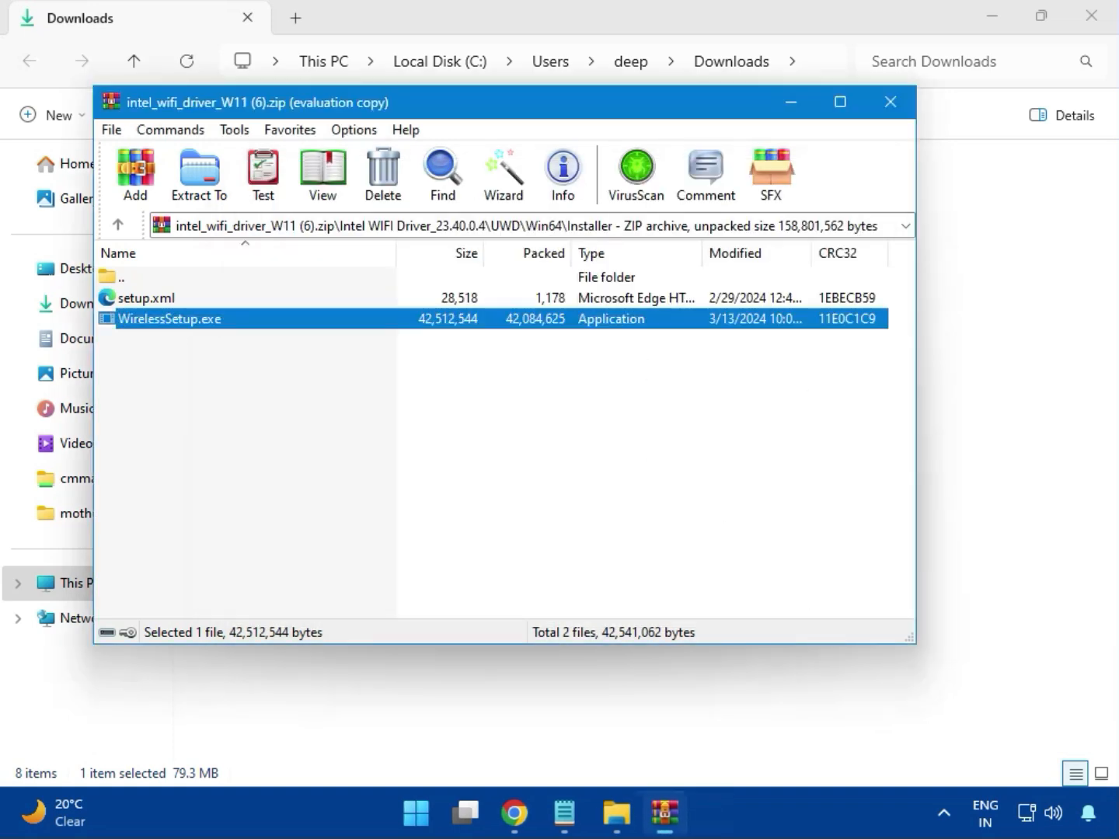
left_click(892, 108)
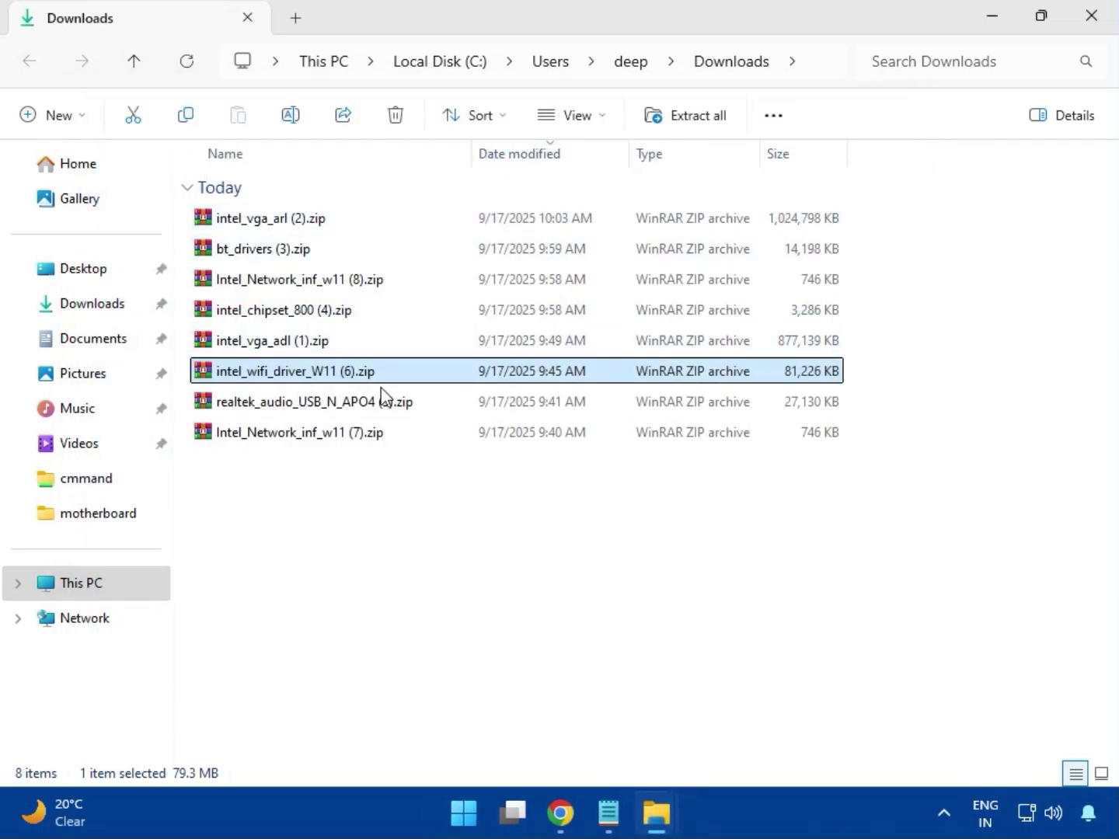
Step: Run MSI_Launcher.exe with permission to make changes from the Realtek USB Universal Driver folder in realtek_audio_USB_N_APO4 (3).zip, and close the archive
double_click(337, 413)
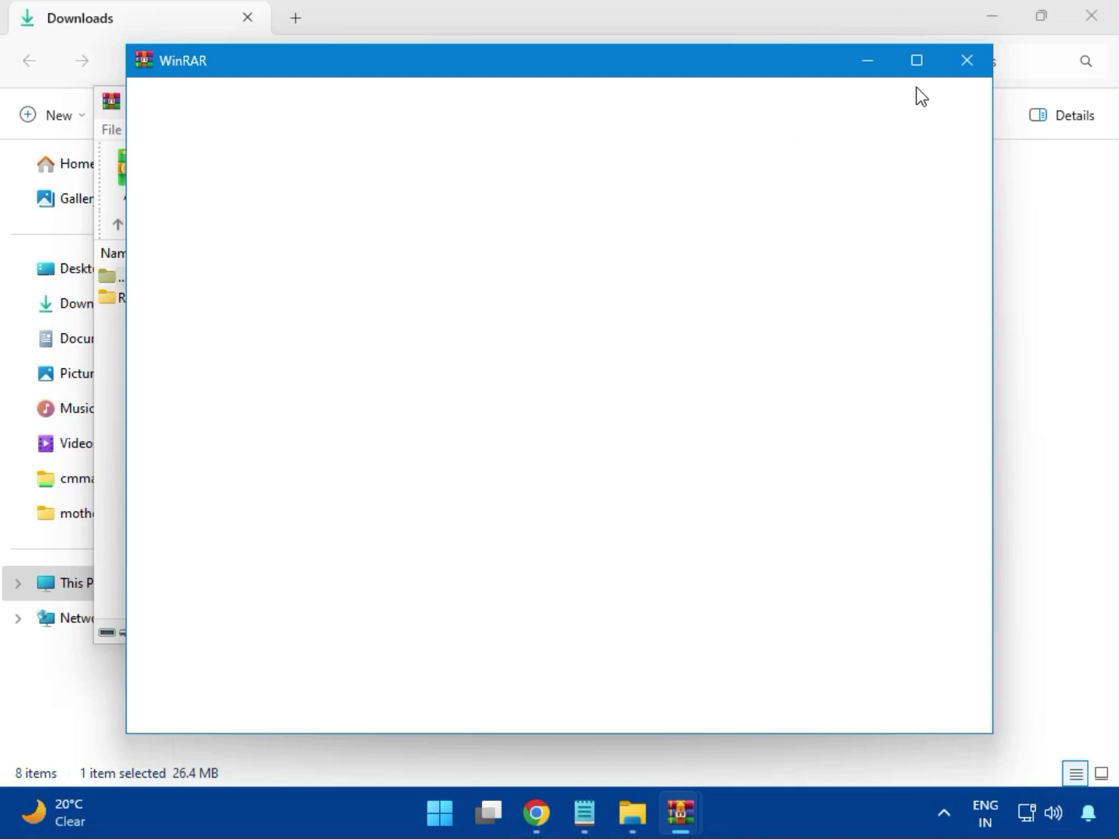
left_click(963, 66)
double_click(249, 301)
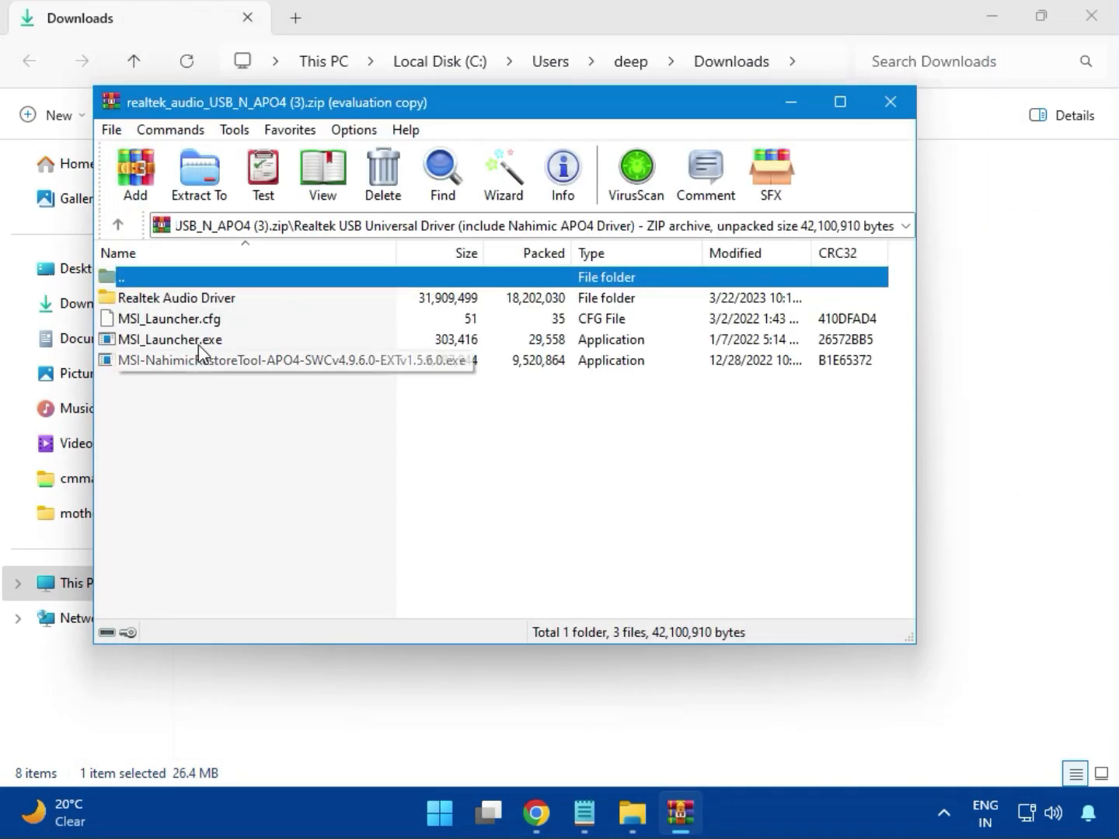
double_click(160, 341)
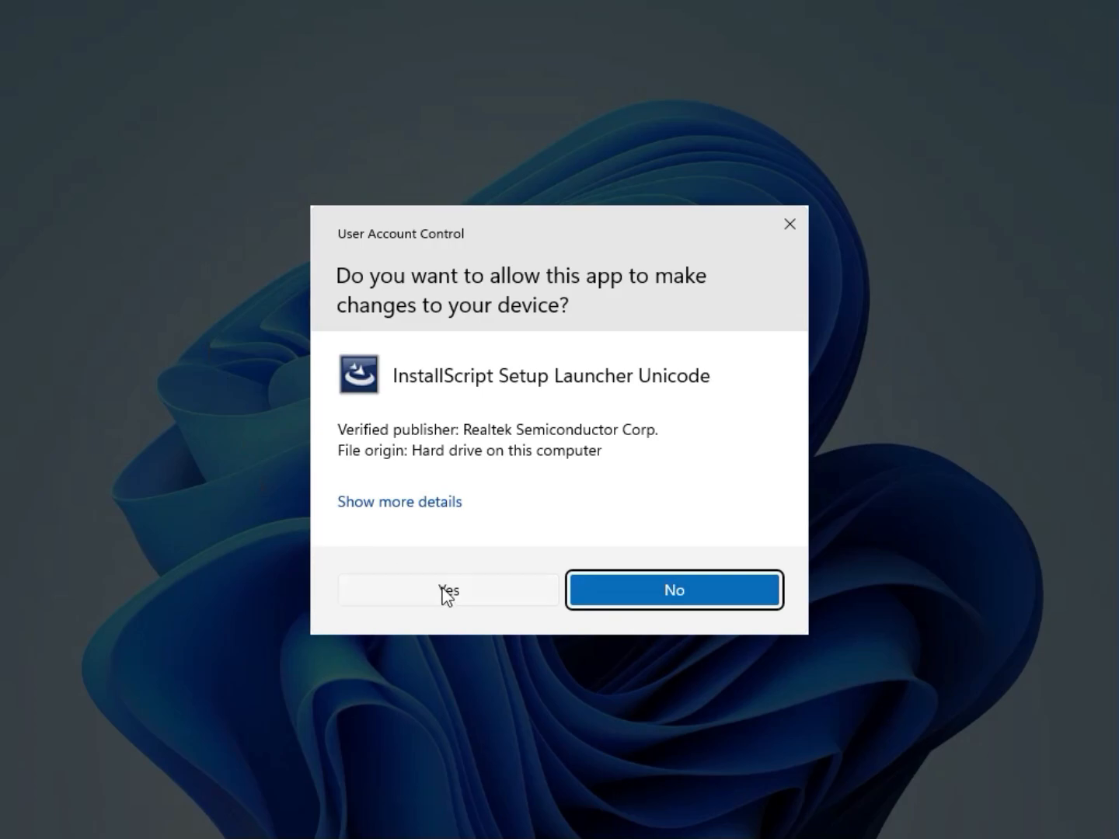
left_click(446, 591)
left_click(450, 583)
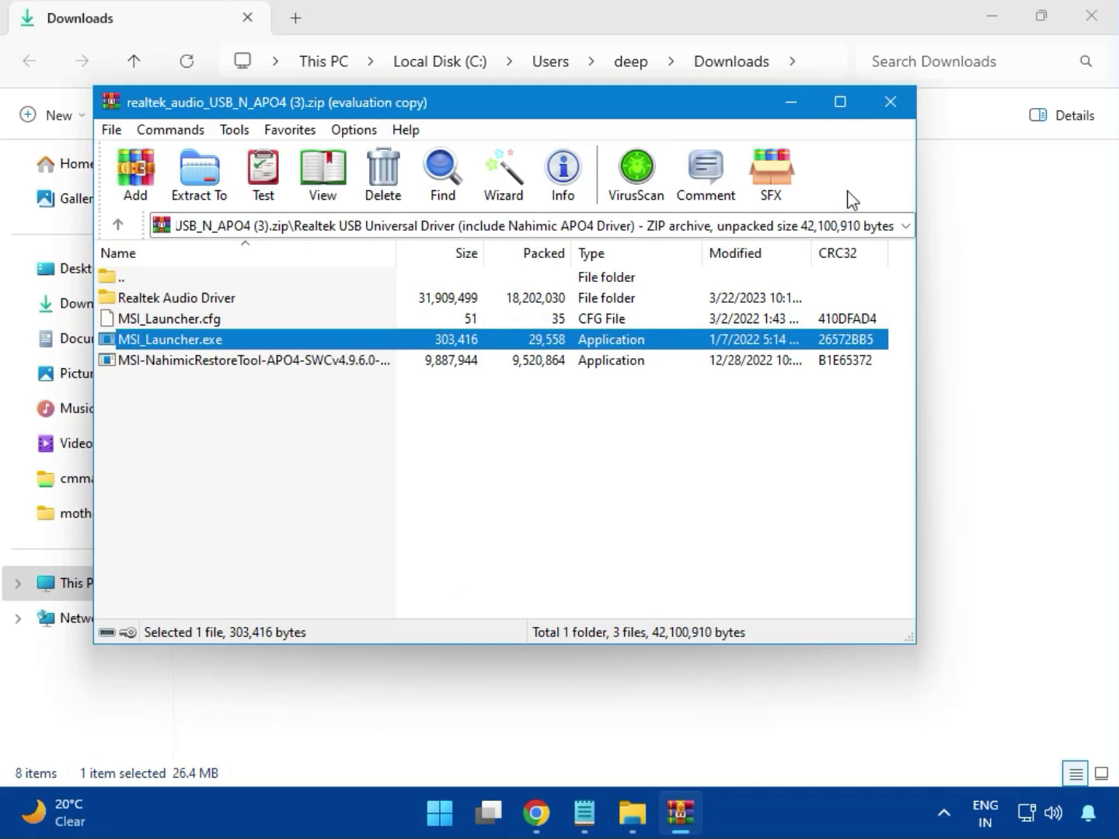
left_click(891, 102)
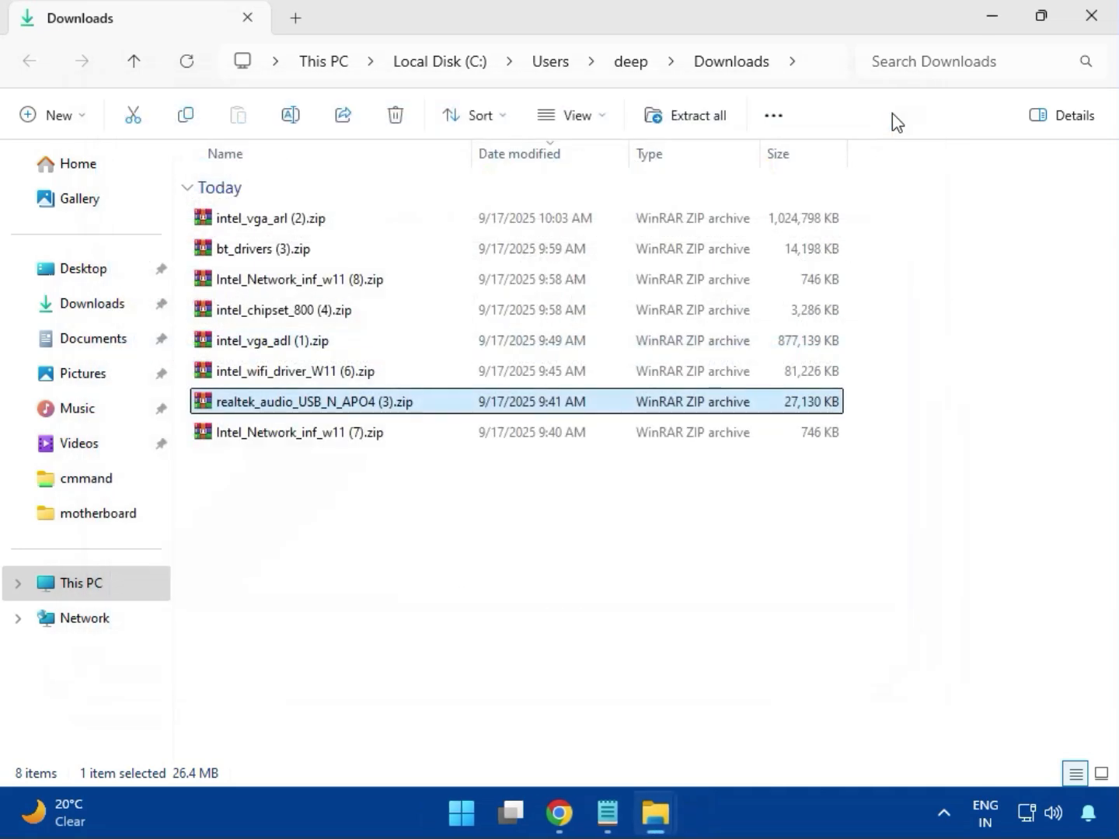
Step: Select Intel_Network_inf_w11 (7).zip in Downloads and close the folder window
left_click(302, 437)
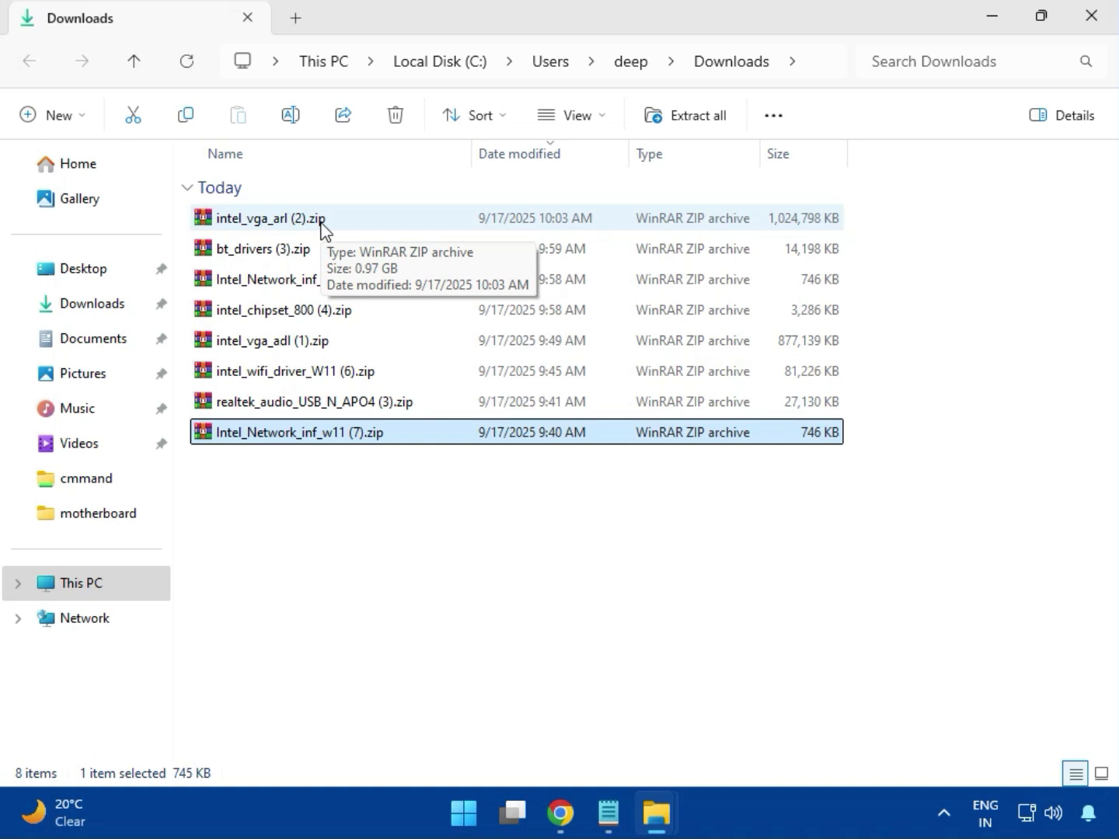
left_click(1091, 35)
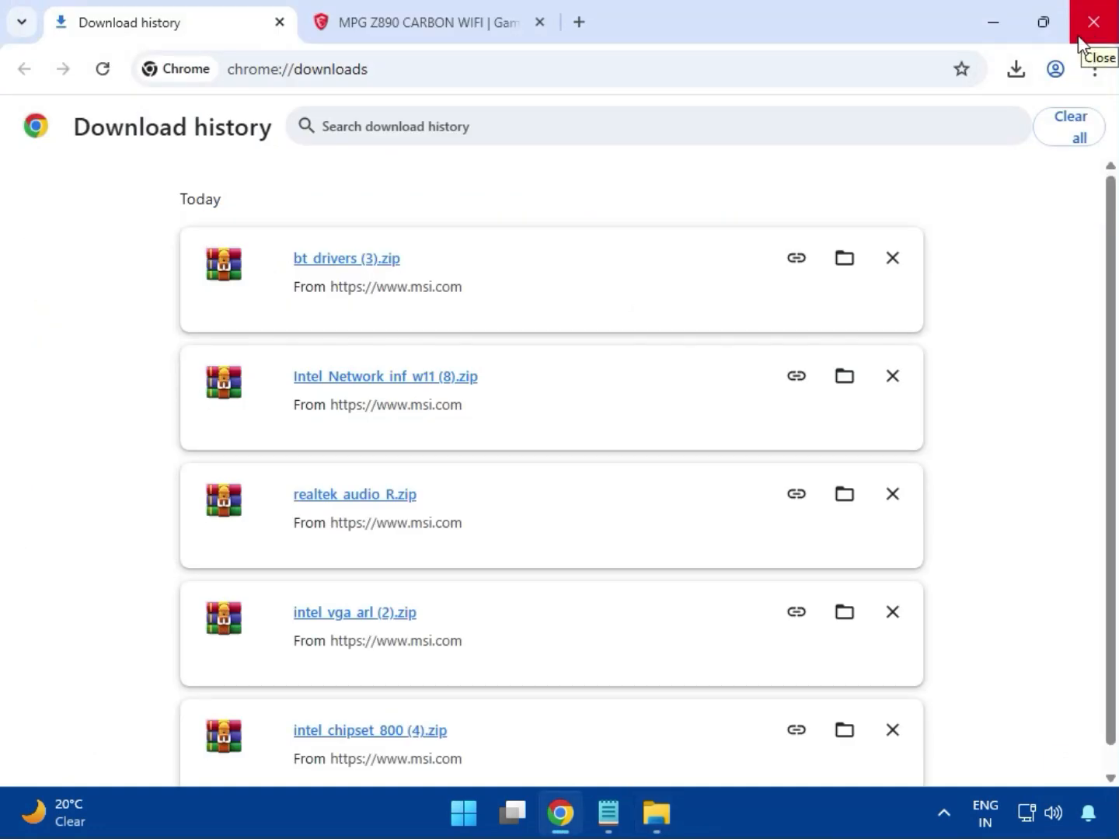